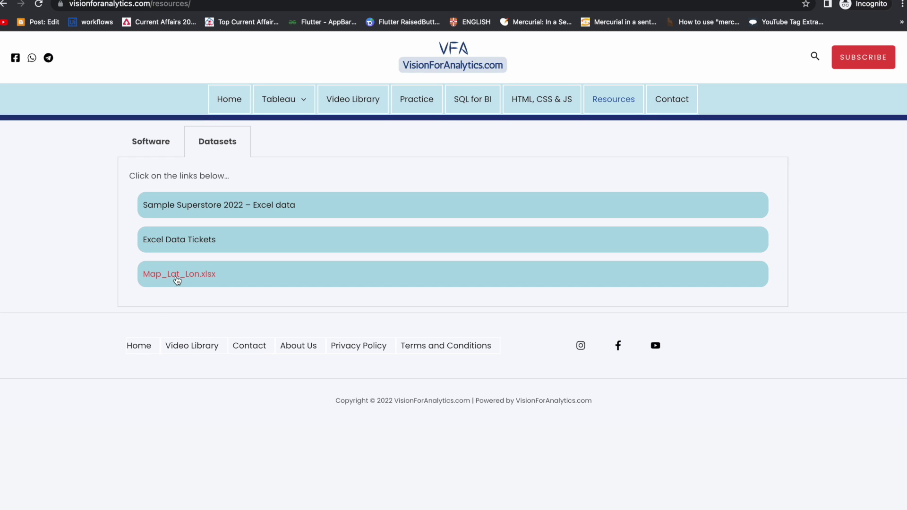
Step: Download Map_Lat_Lon.xlsx from the Datasets page and save it to the Downloads folder
click(176, 277)
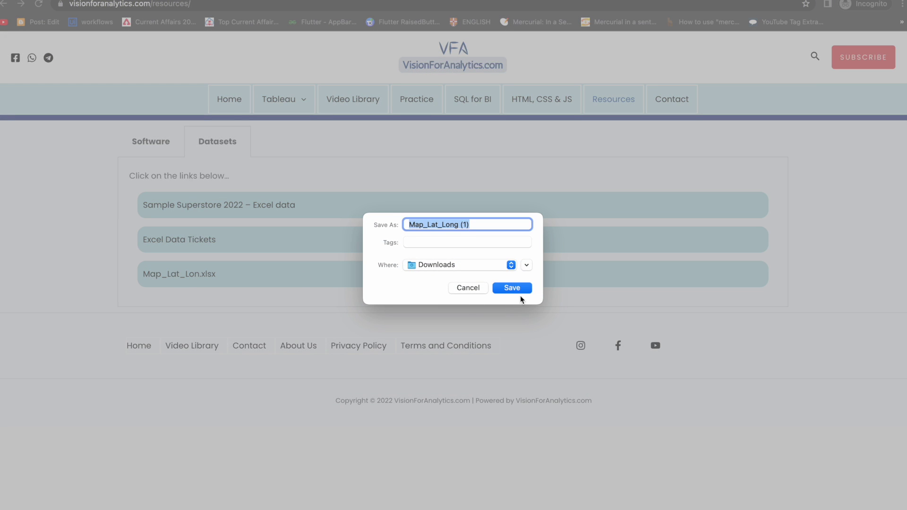
click(523, 291)
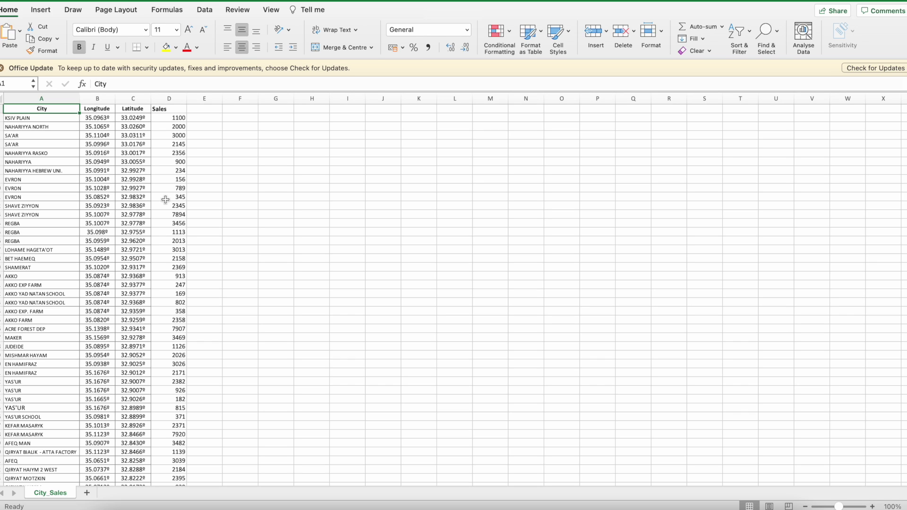
Step: Switch from the City_Sales sheet in Excel to Tableau's empty Sheet 1
key(super+Tab)
key(super+Tab)
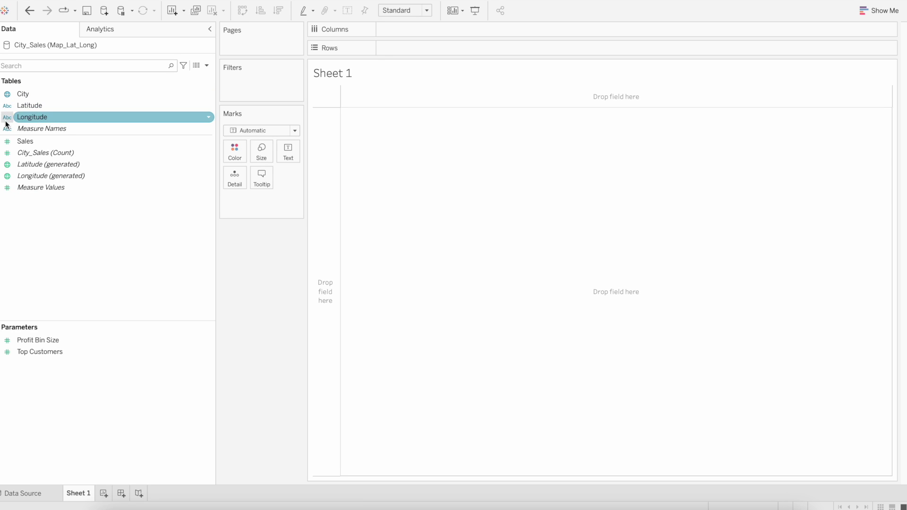
Step: Put Latitude on Rows to list its text values, briefly adding then removing Longitude
drag(33, 106, 389, 50)
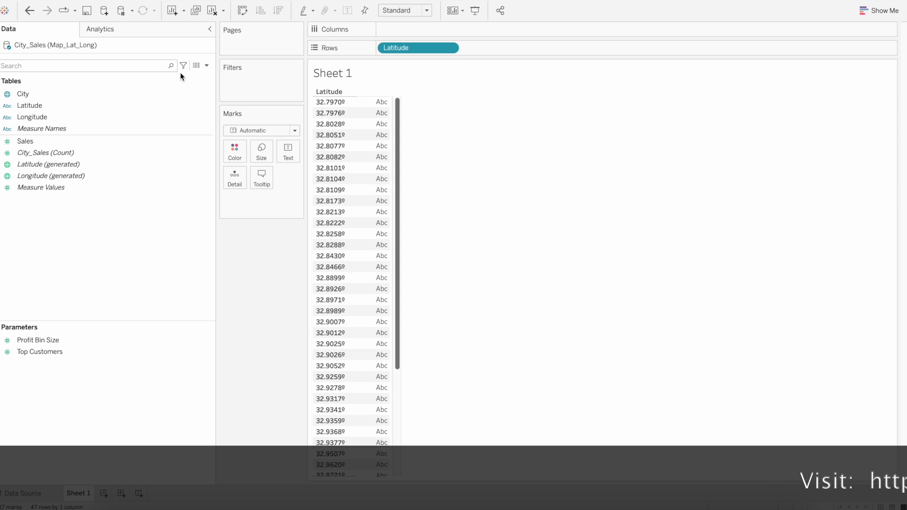
drag(55, 117, 576, 48)
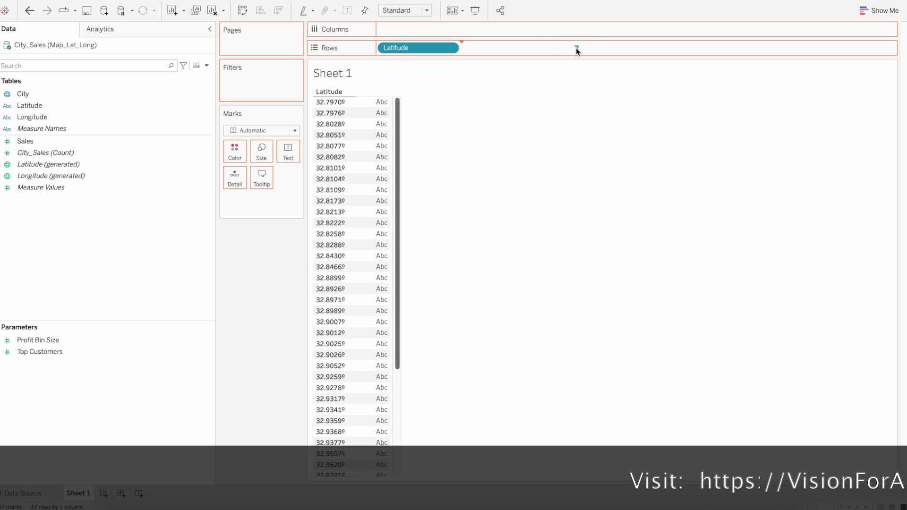
drag(496, 52, 620, 234)
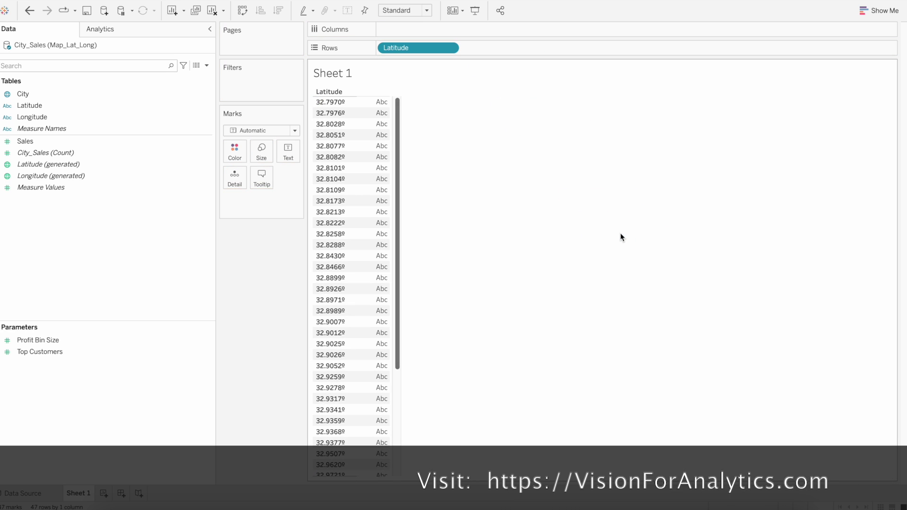
right_click(55, 107)
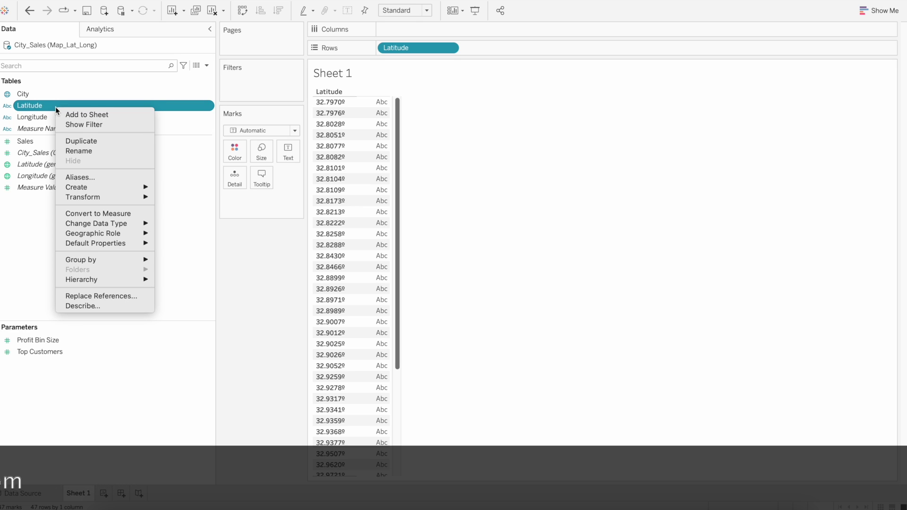
mouse_move(97, 224)
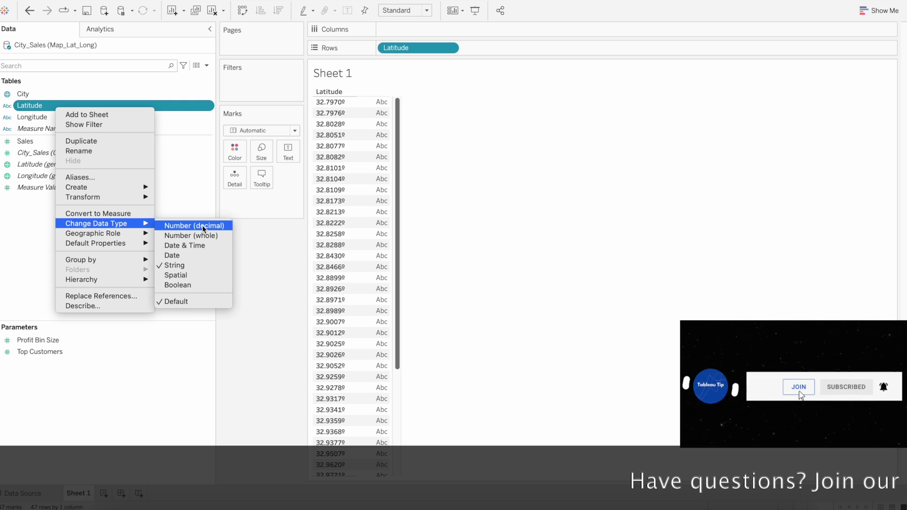
click(202, 226)
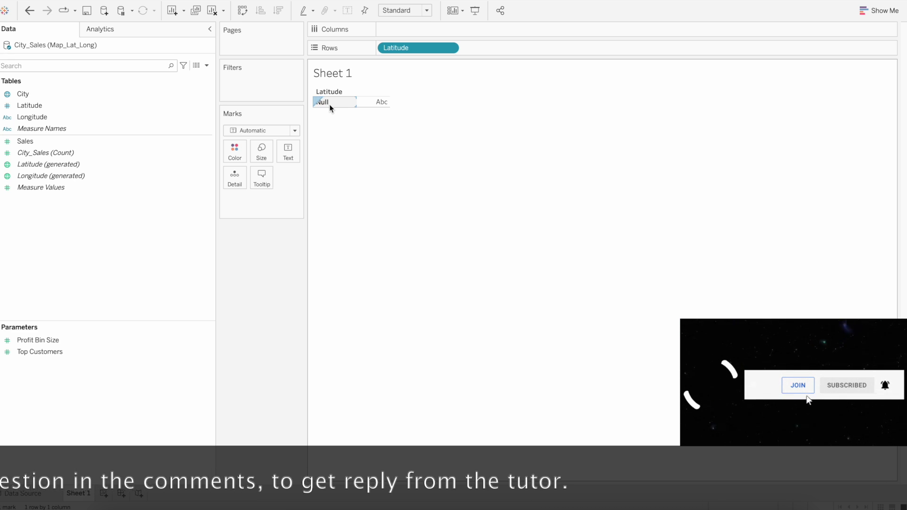
right_click(67, 106)
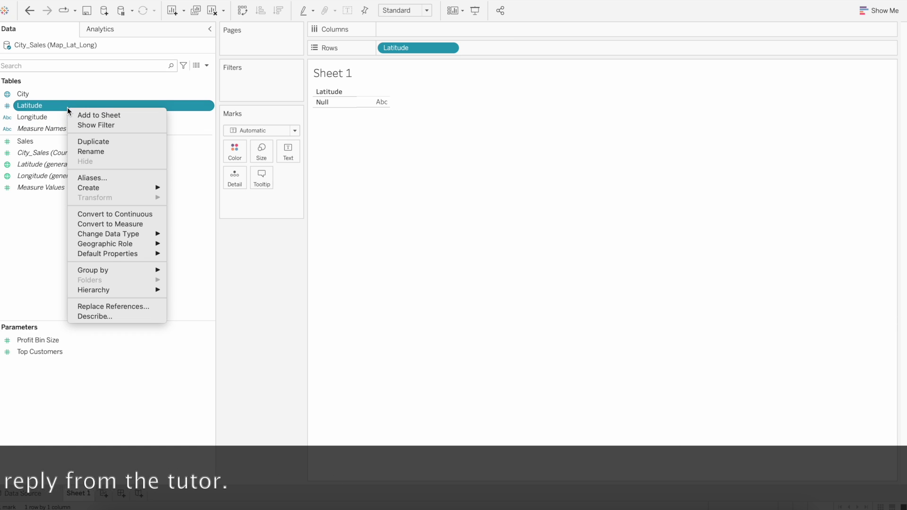
click(237, 311)
Step: Undo the failed Latitude number conversion and cancel a started grouping of Latitude
click(28, 14)
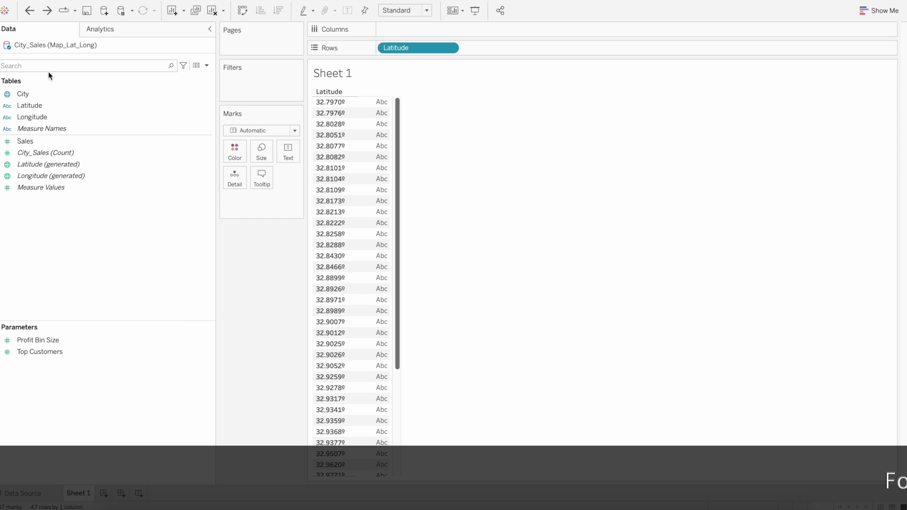
right_click(52, 104)
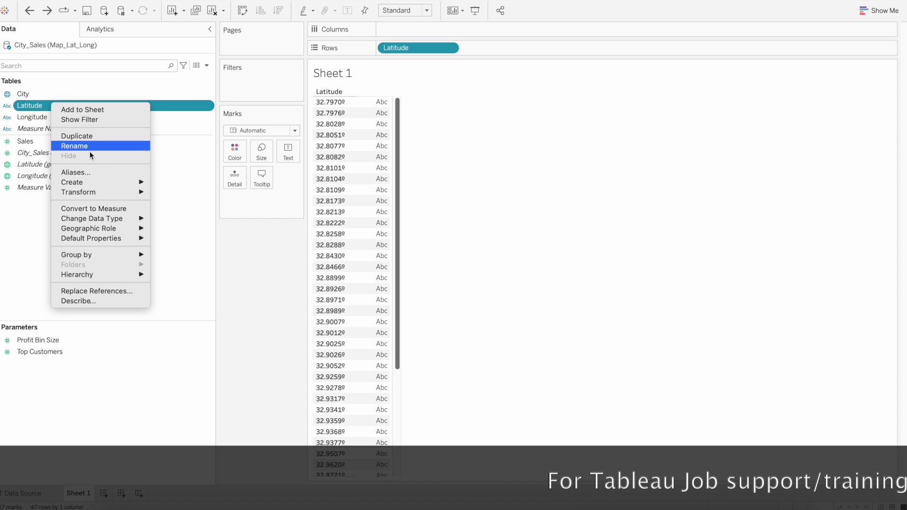
mouse_move(86, 184)
click(173, 194)
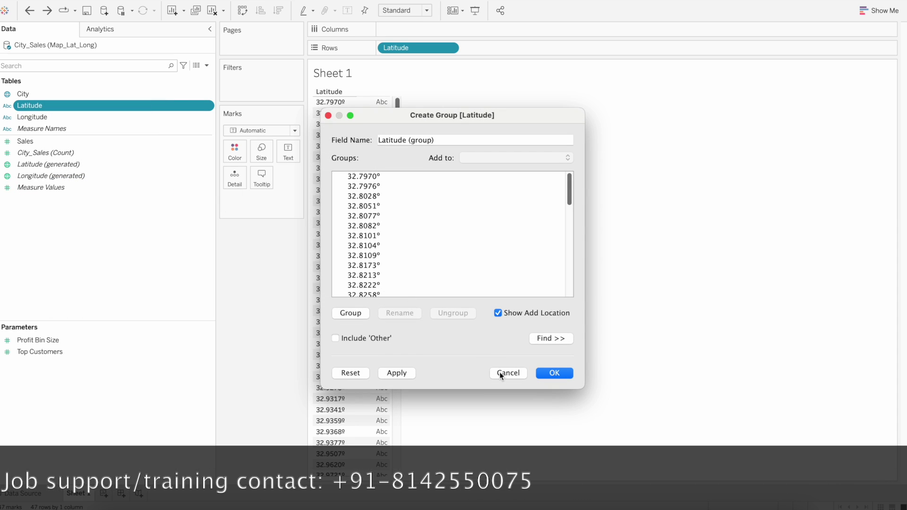
click(499, 372)
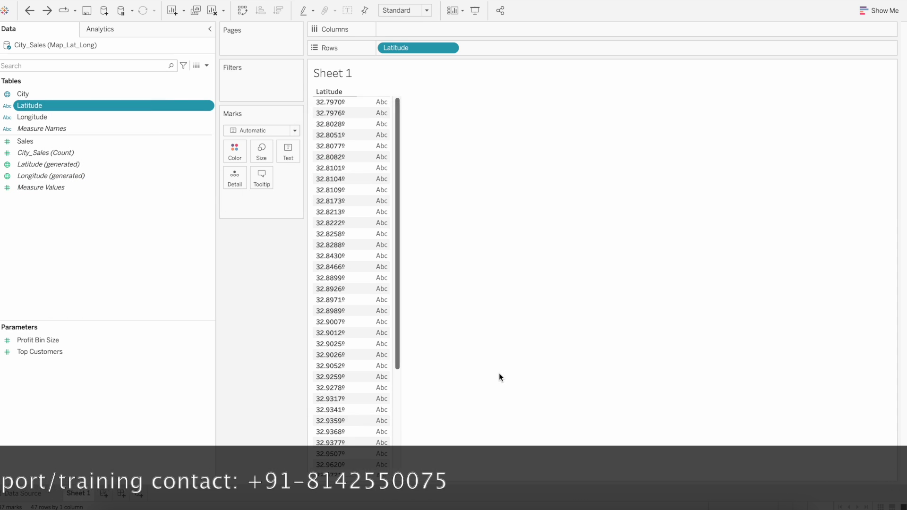
Step: Create a calculated field Lat from Latitude, beginning the formula with SPLIT(
right_click(72, 106)
mouse_move(132, 196)
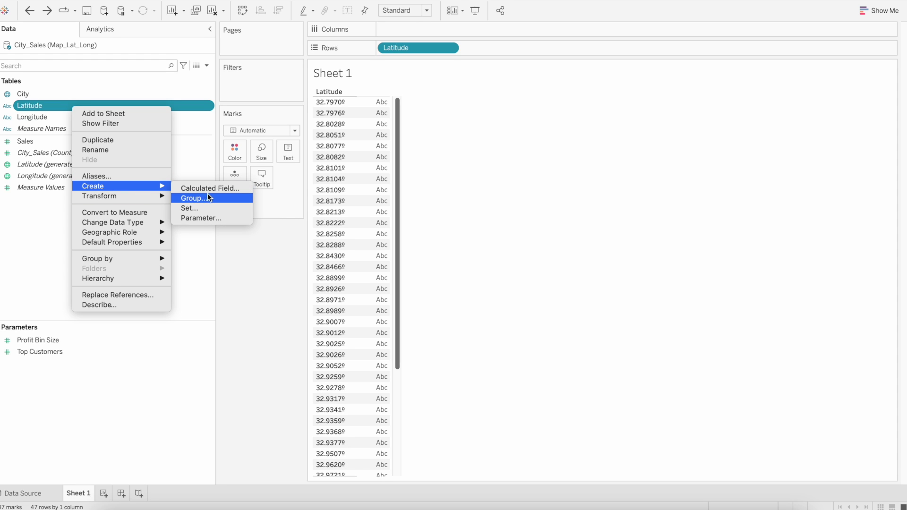
click(211, 189)
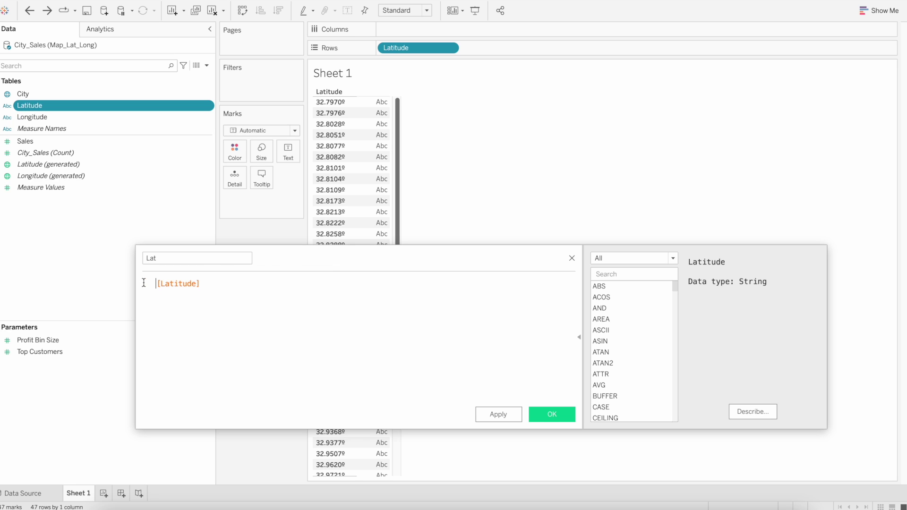
text(SPLIT   )
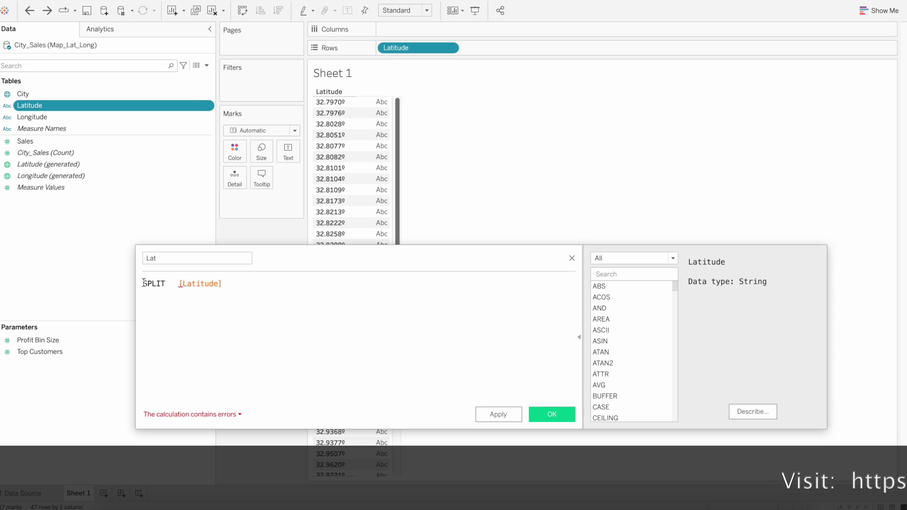
text(()
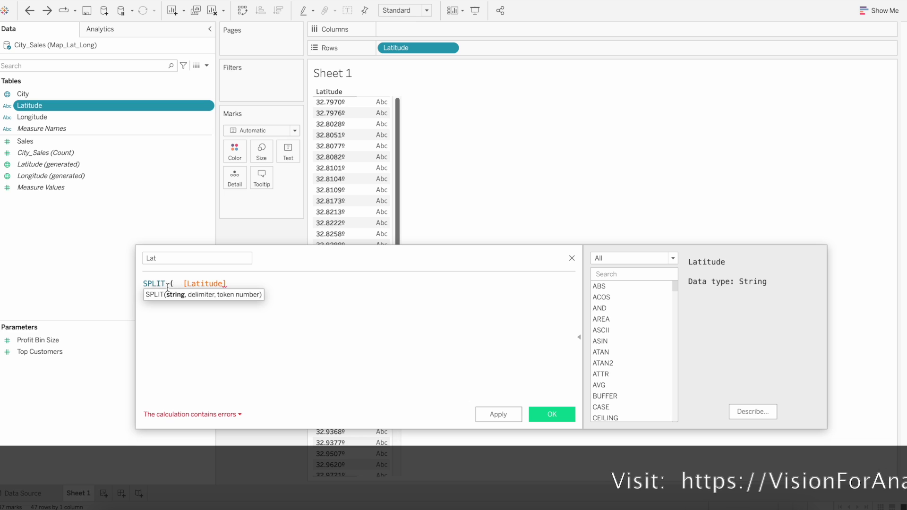
drag(328, 257, 254, 208)
click(83, 233)
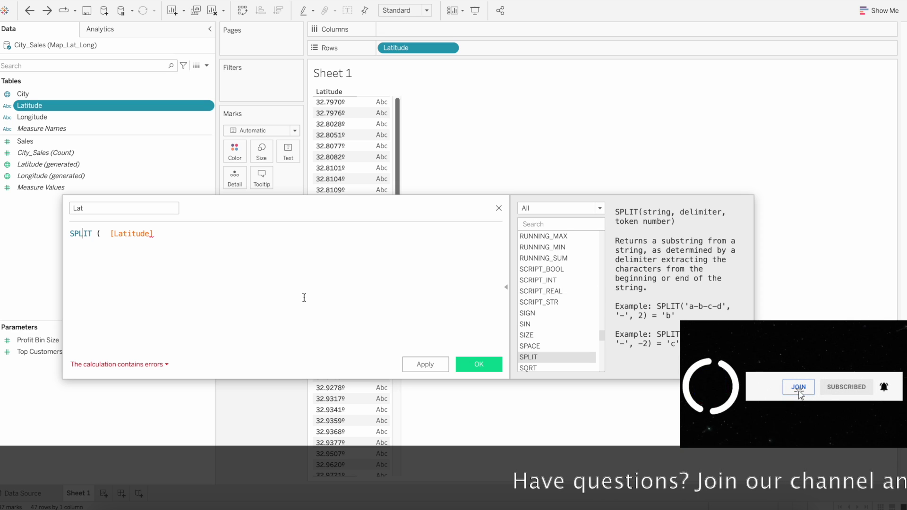
Step: Complete the Lat formula as SPLIT([Latitude],'º',1), copying the degree sign from Latitude's aliases
click(163, 234)
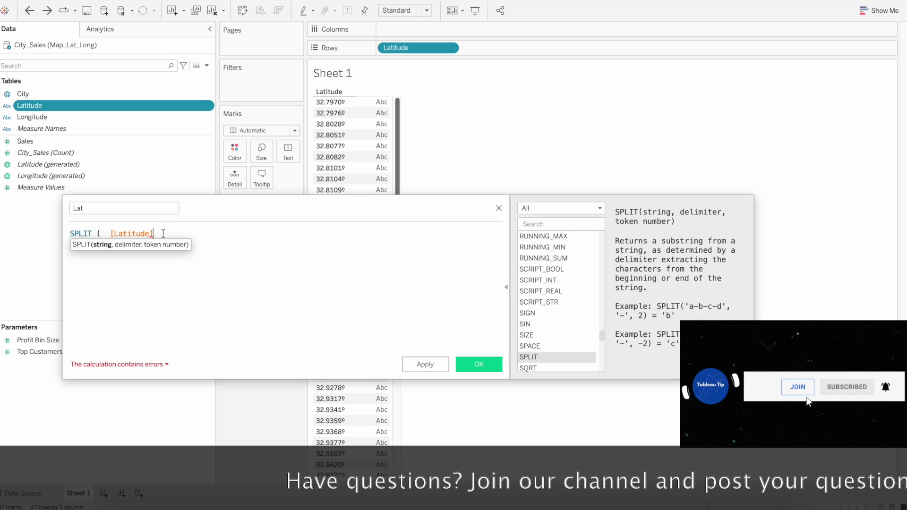
text(,)
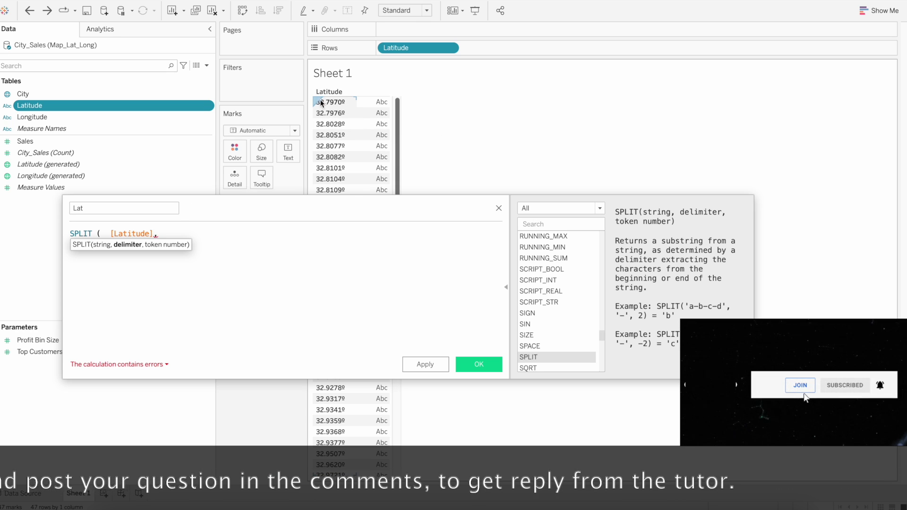
right_click(91, 104)
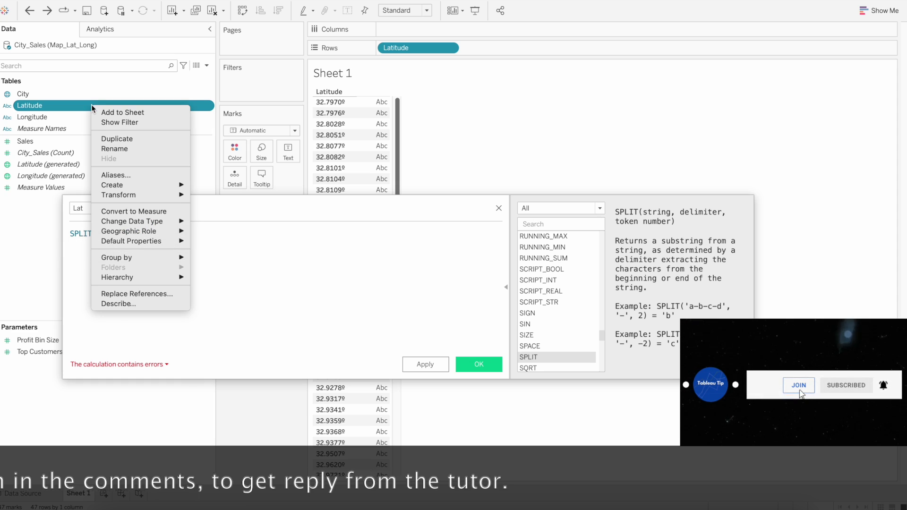
click(129, 175)
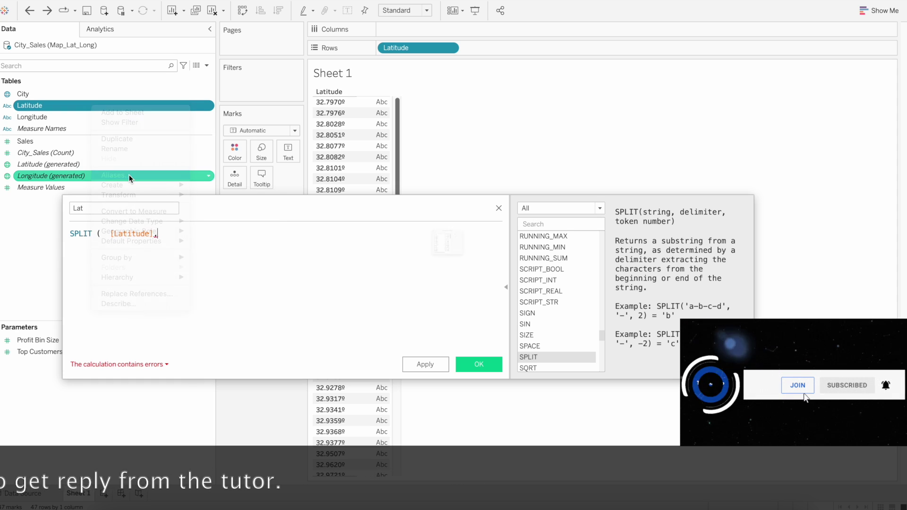
double_click(446, 200)
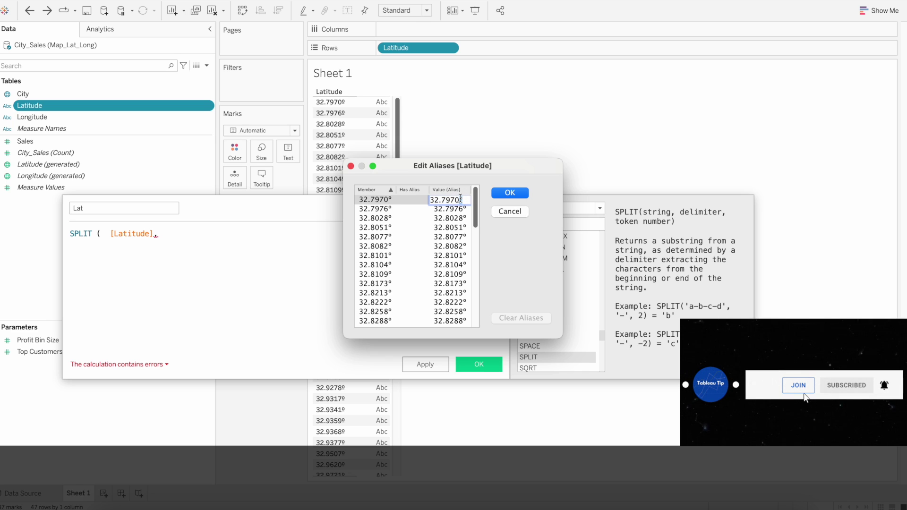
click(510, 193)
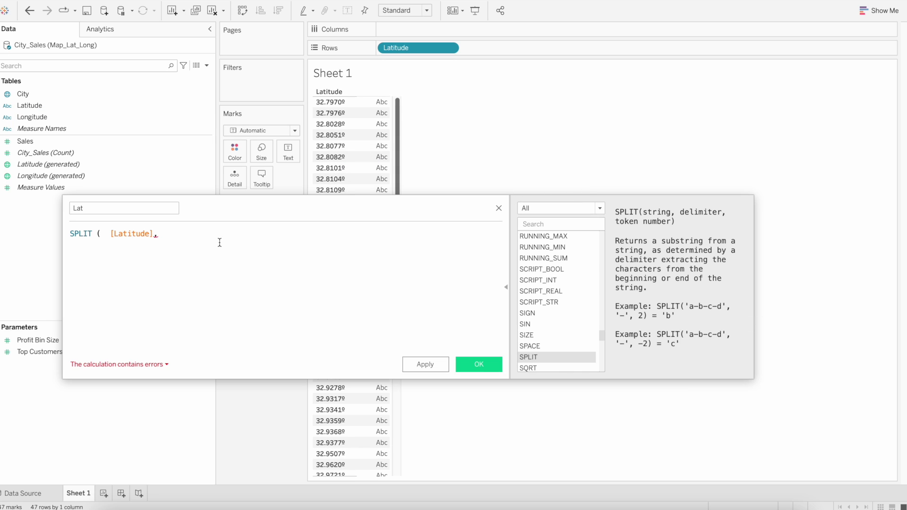
text(º)
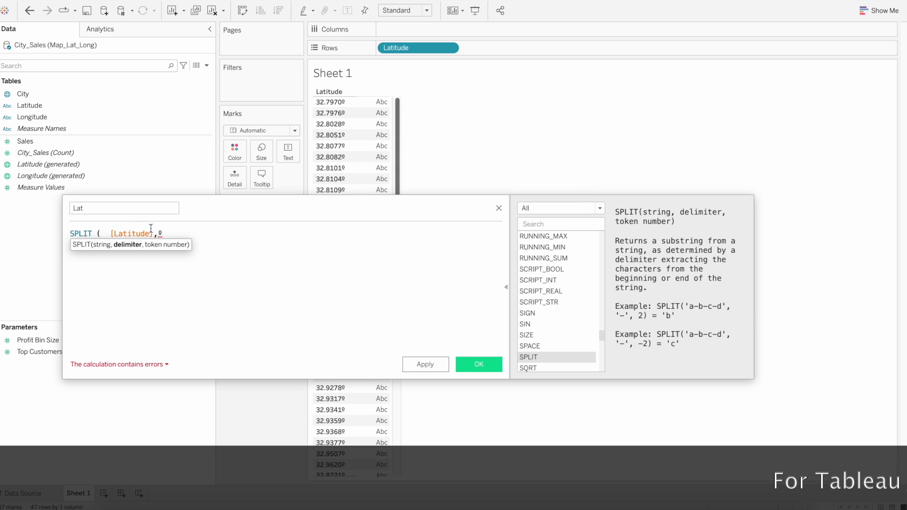
click(158, 233)
text(')
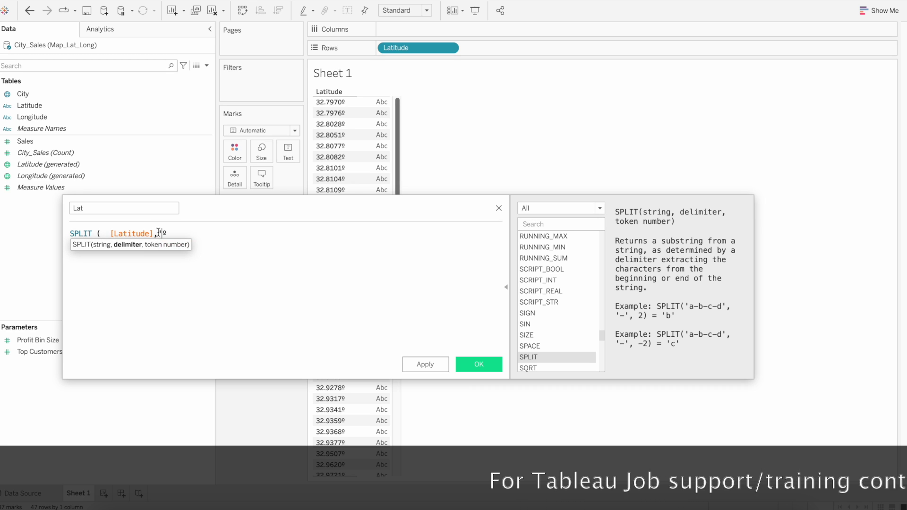
click(175, 230)
text(',)
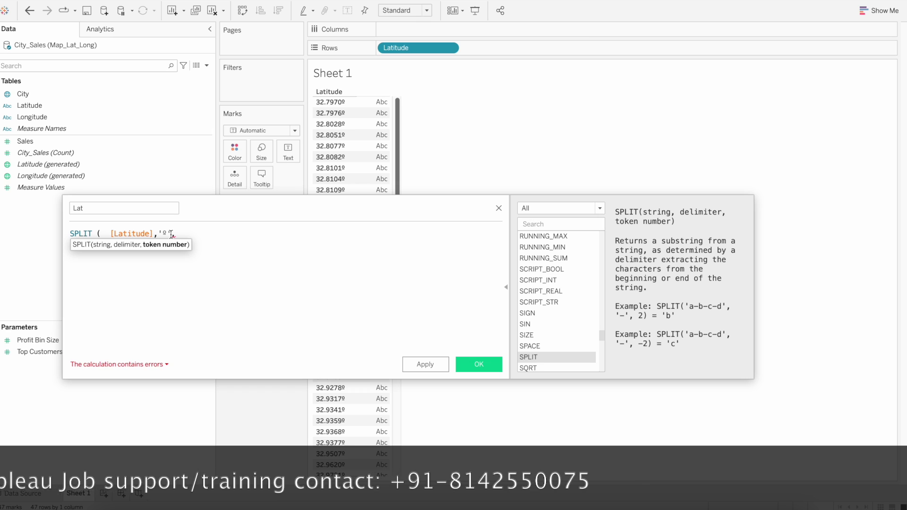
text(1)
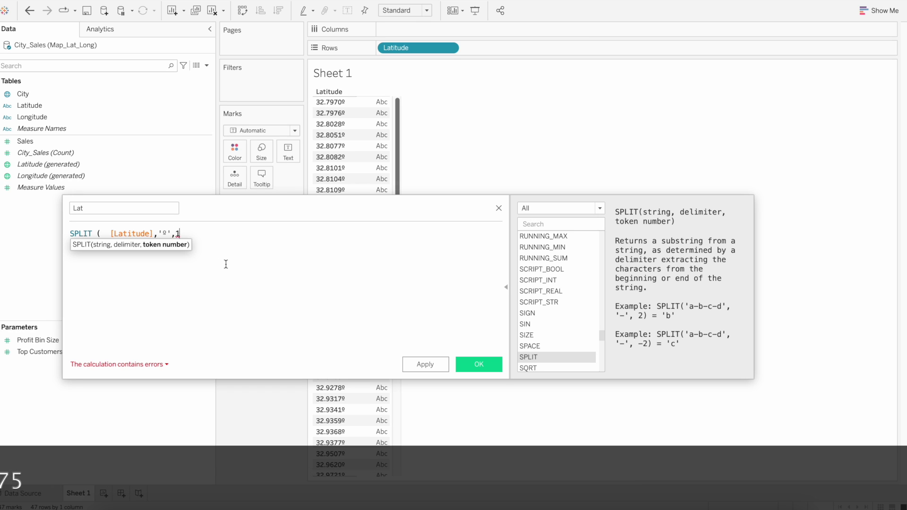
text())
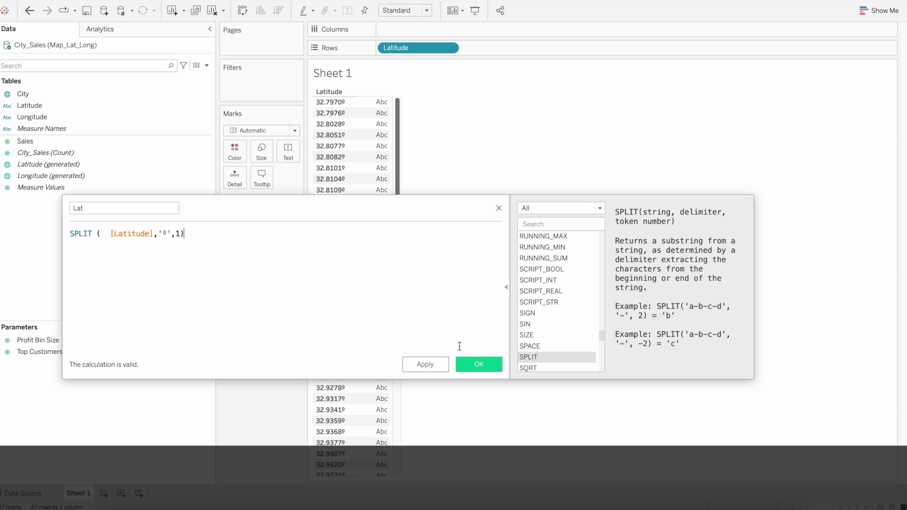
Step: Save the Lat field and add it to Rows after Latitude
click(471, 365)
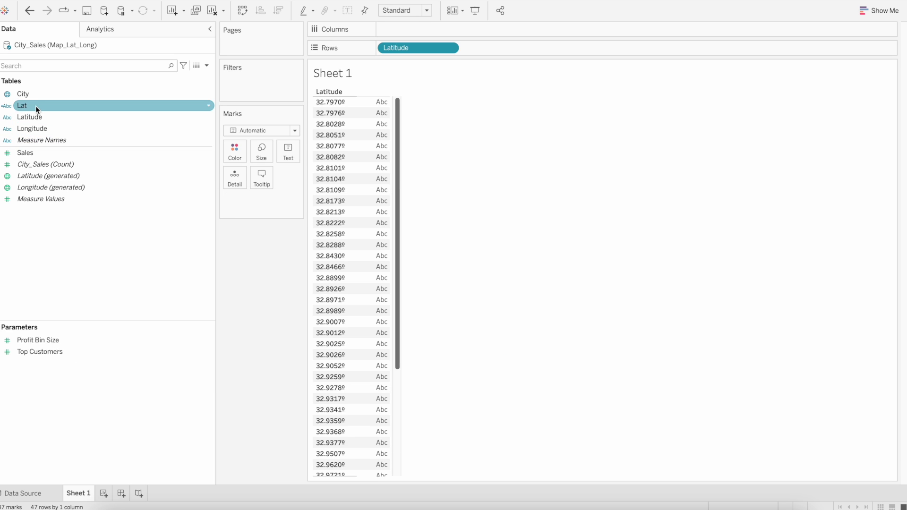
drag(35, 106, 484, 47)
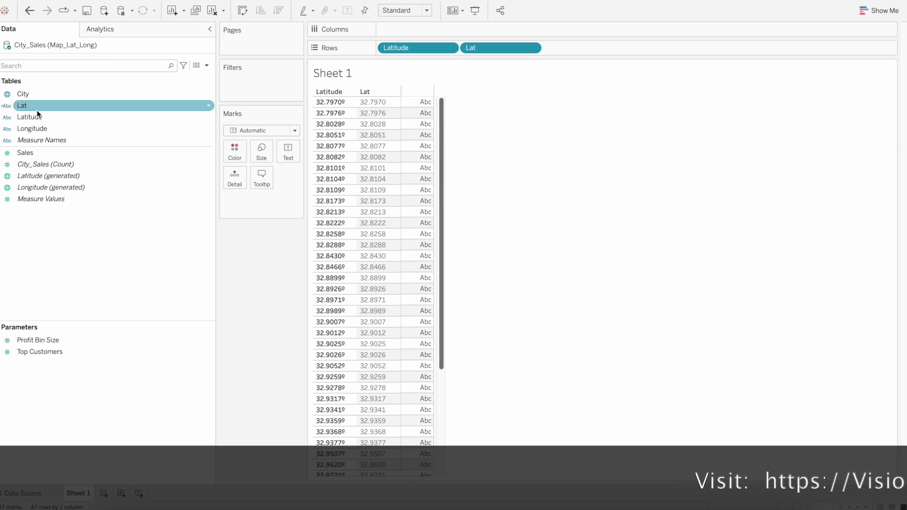
Step: Duplicate Lat into a field named Long that splits [Longitude] at the degree sign
right_click(37, 110)
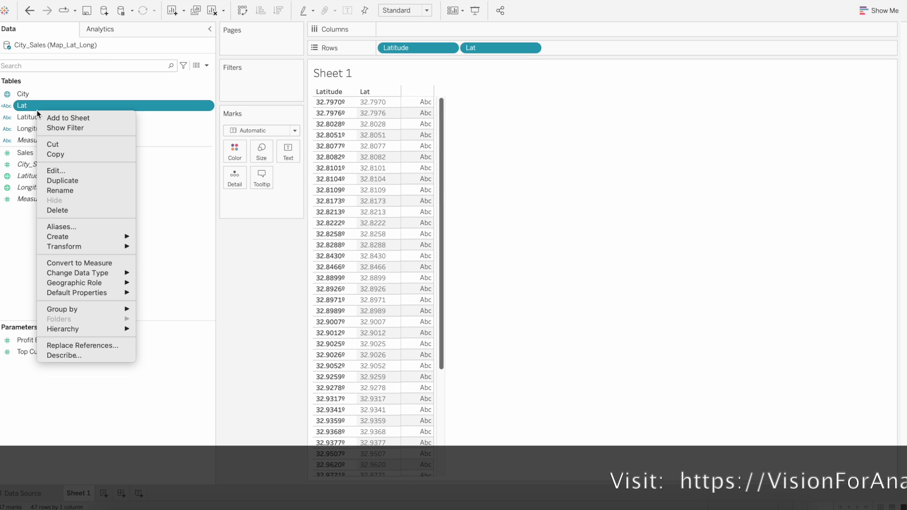
click(72, 180)
right_click(78, 118)
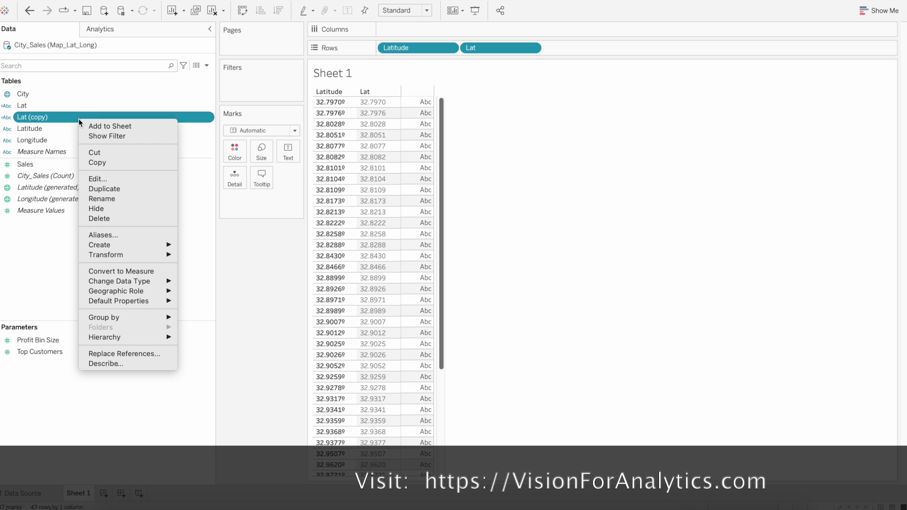
click(99, 178)
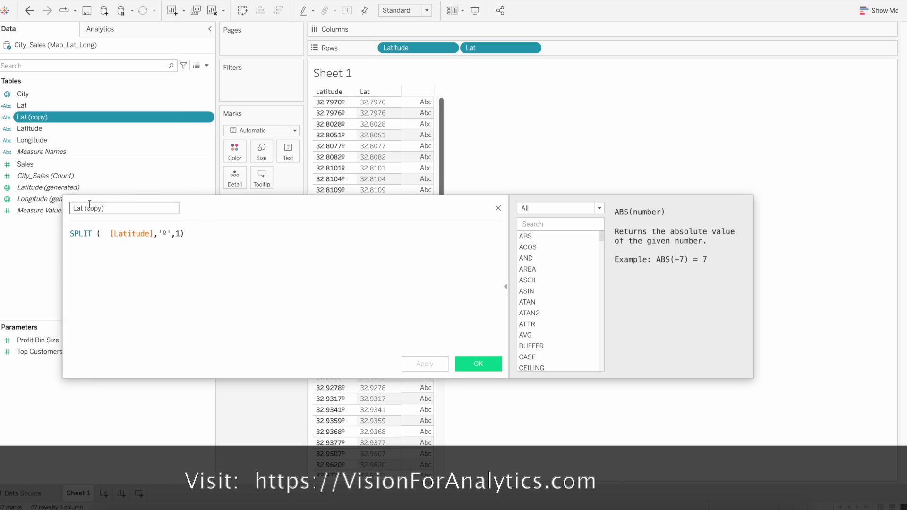
drag(107, 209, 66, 208)
text(Long)
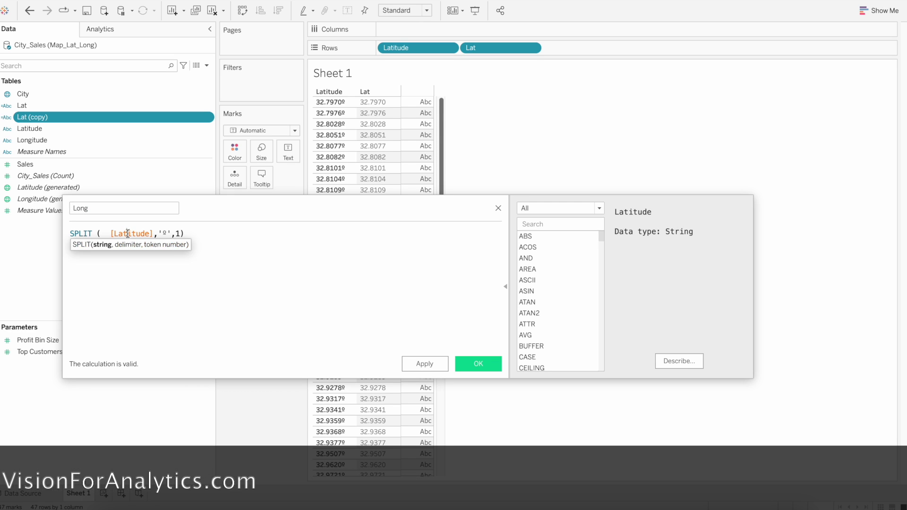
text(Long)
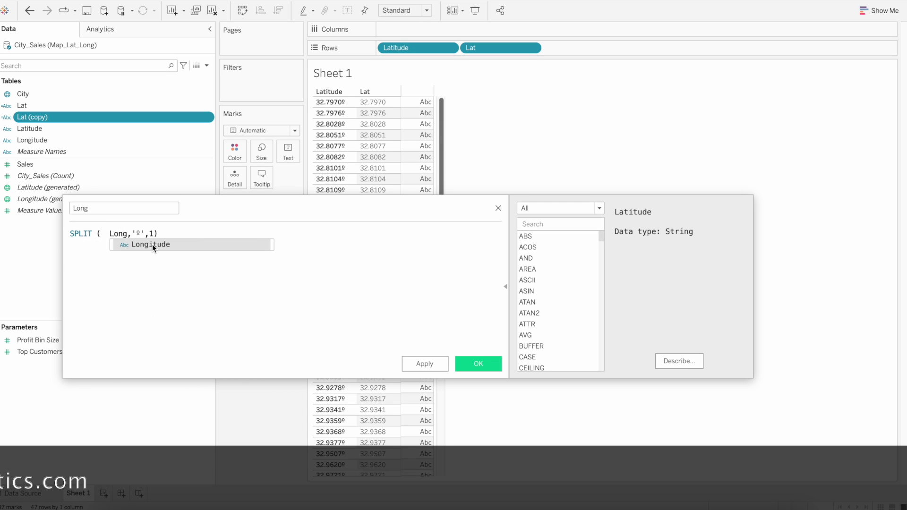
click(153, 244)
click(485, 365)
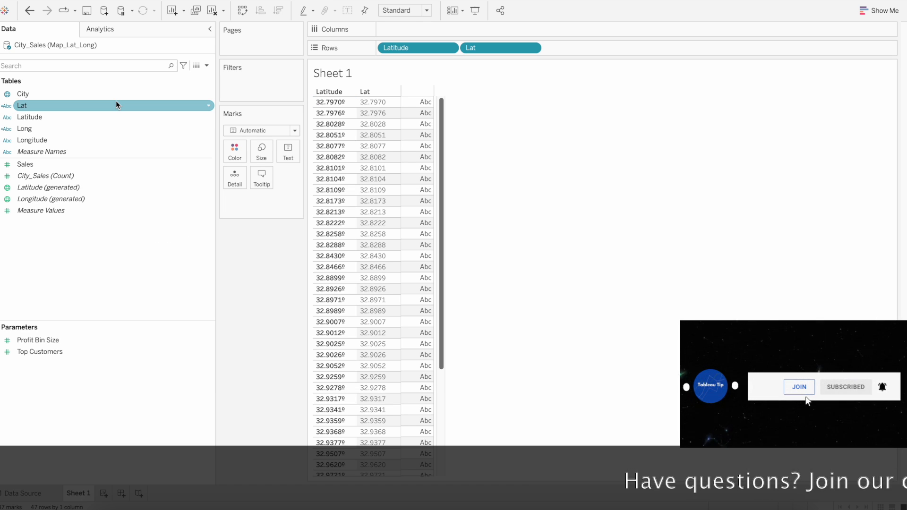
Step: Wrap the Lat formula in FLOAT so it returns numbers
right_click(45, 107)
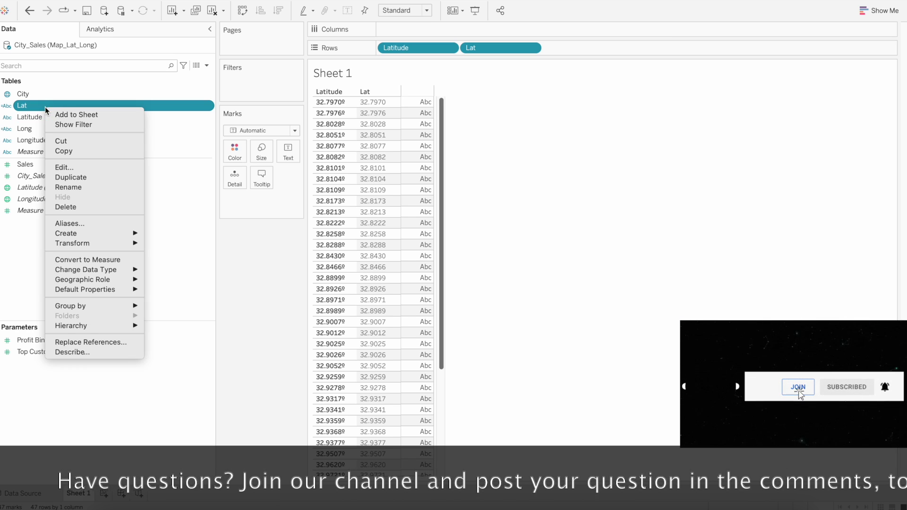
click(78, 167)
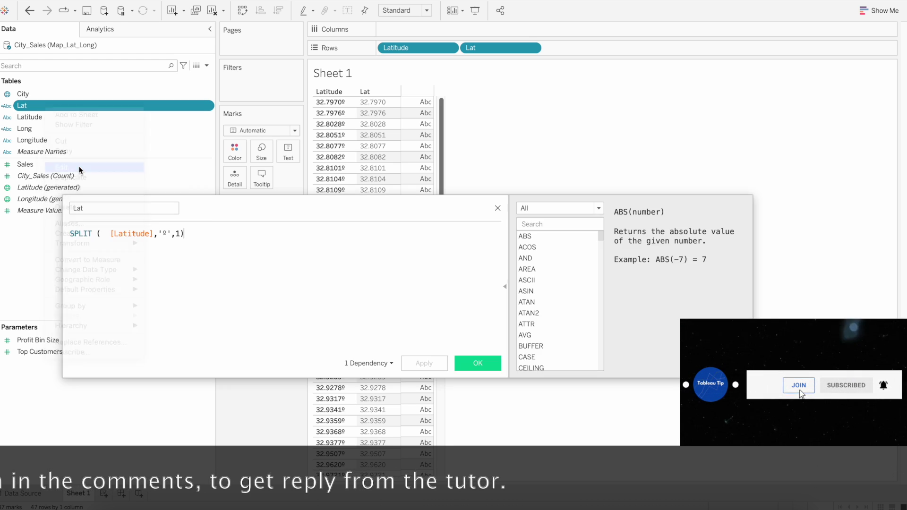
click(71, 231)
text(Float()
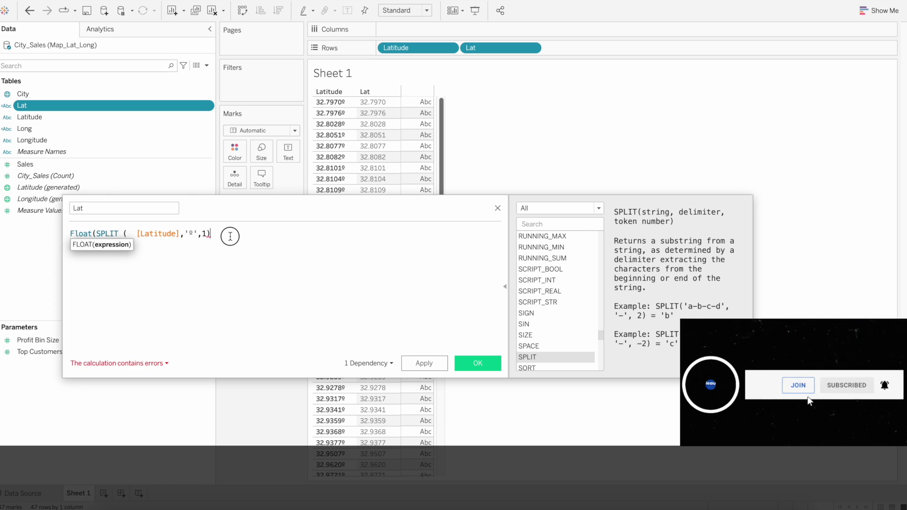
click(476, 363)
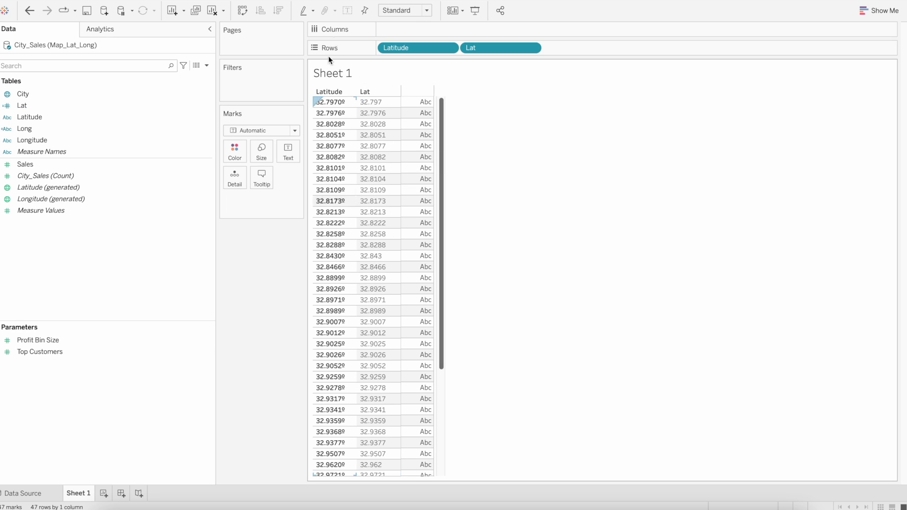
Step: Wrap the Long formula in FLOAT so Long becomes numeric too
click(22, 108)
click(41, 129)
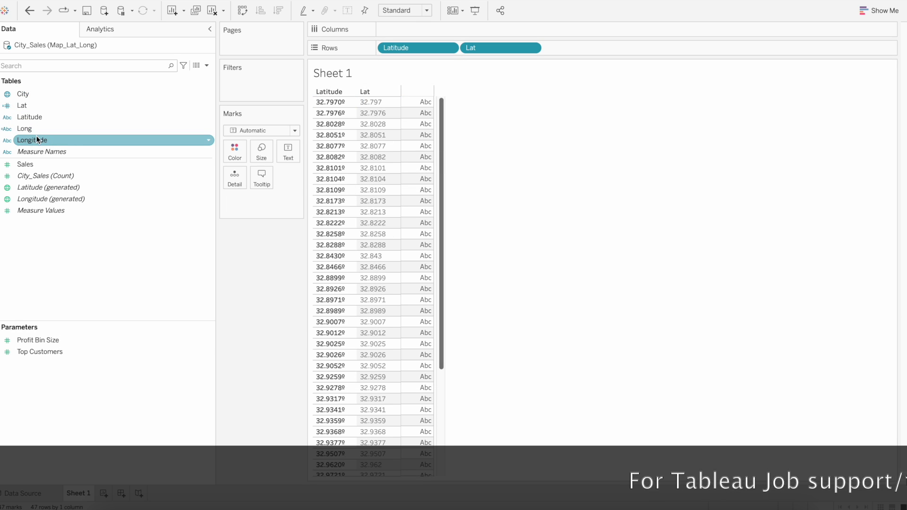
right_click(42, 129)
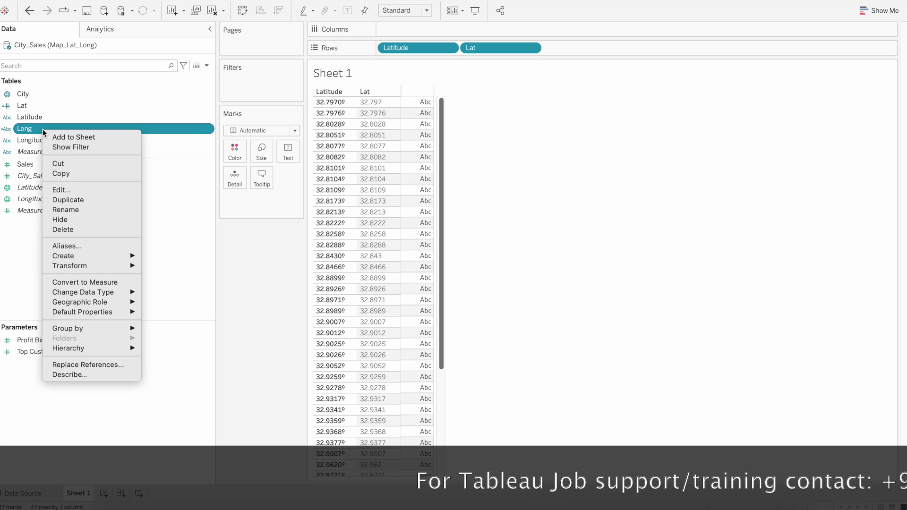
click(58, 189)
click(70, 233)
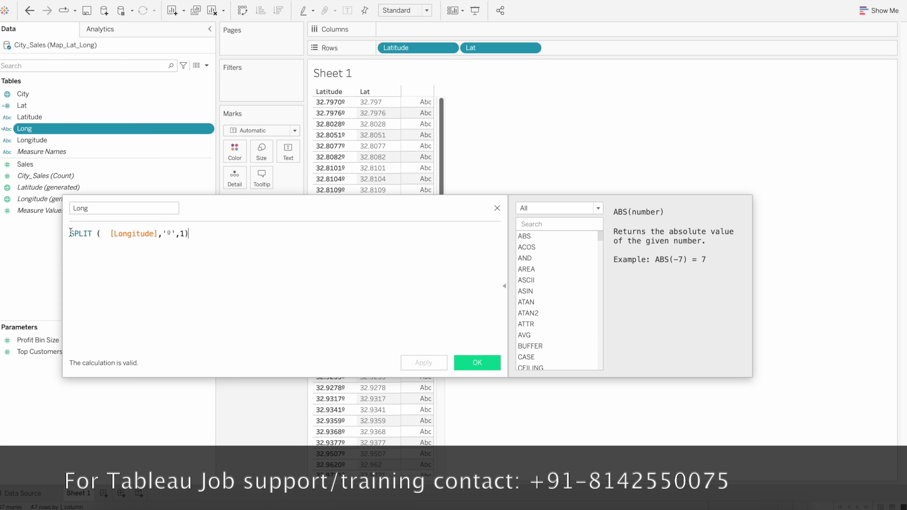
text(Float()
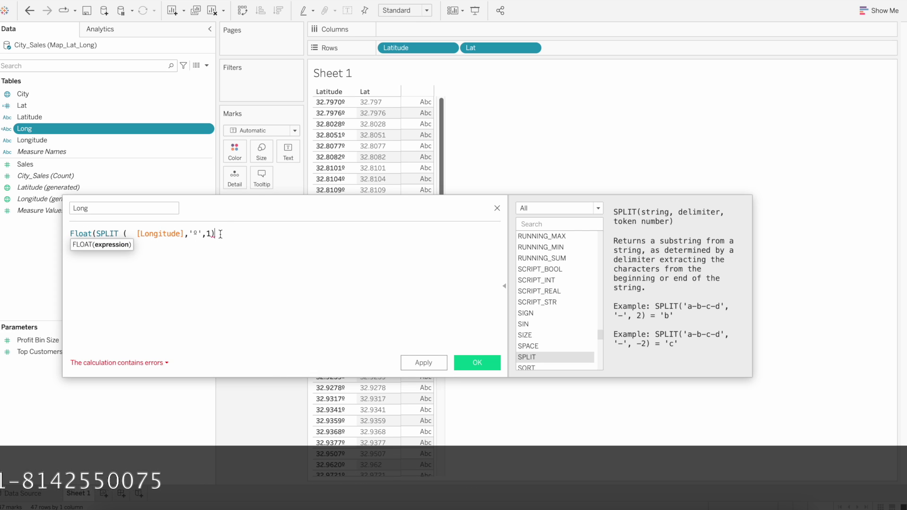
click(470, 363)
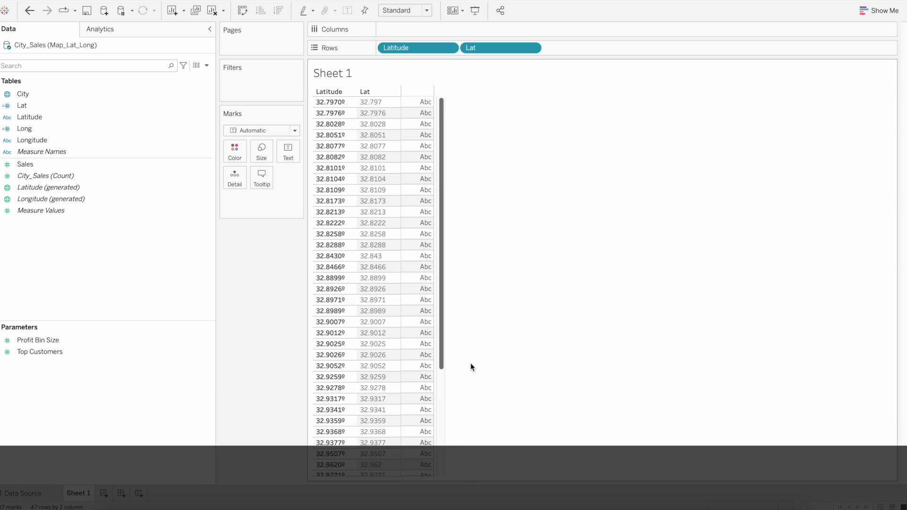
Step: Assign Lat the Latitude and Long the Longitude geographic roles, then swap rows and columns
right_click(53, 103)
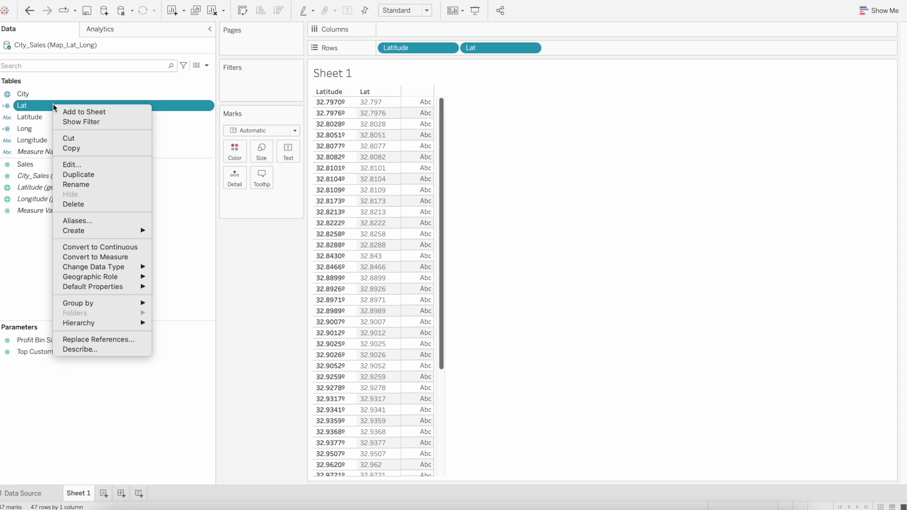
mouse_move(117, 276)
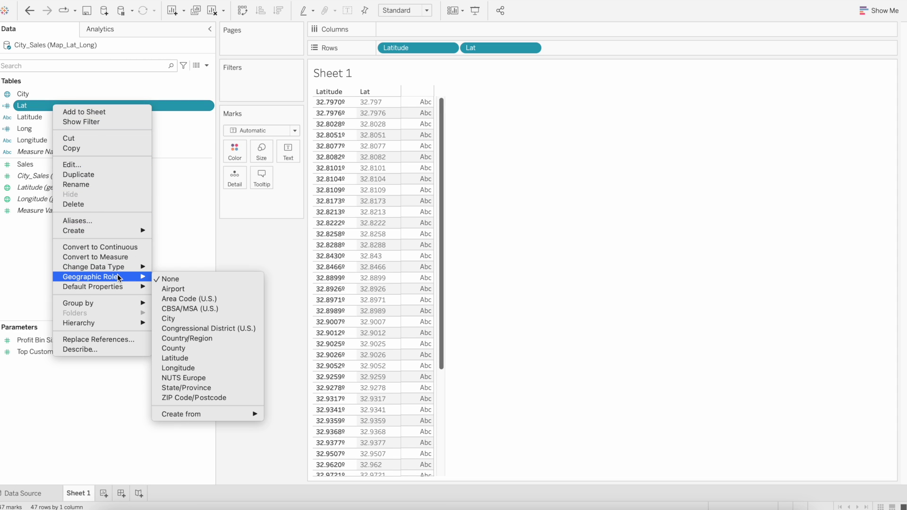
click(174, 357)
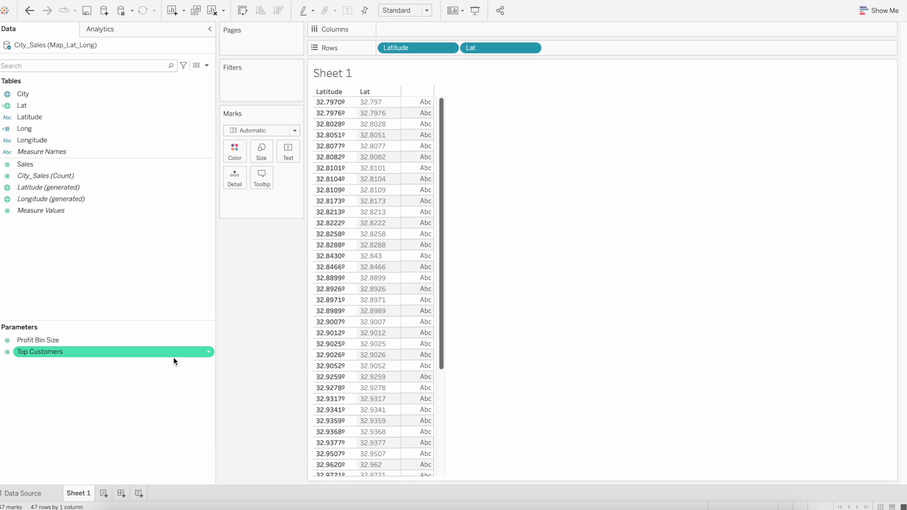
right_click(49, 130)
mouse_move(112, 299)
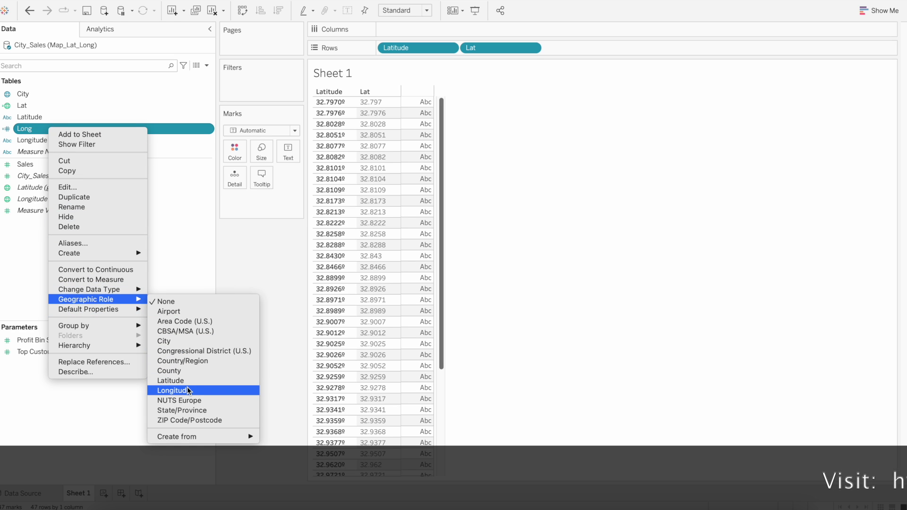
click(187, 390)
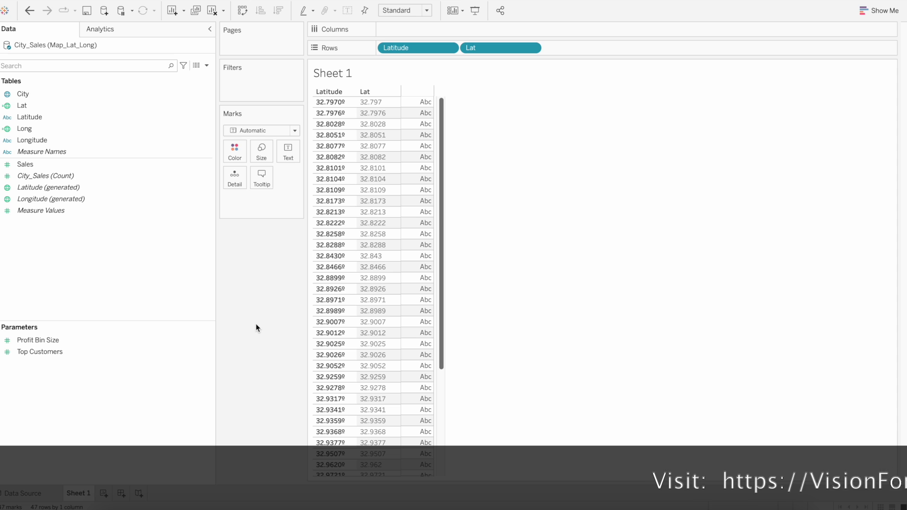
click(243, 11)
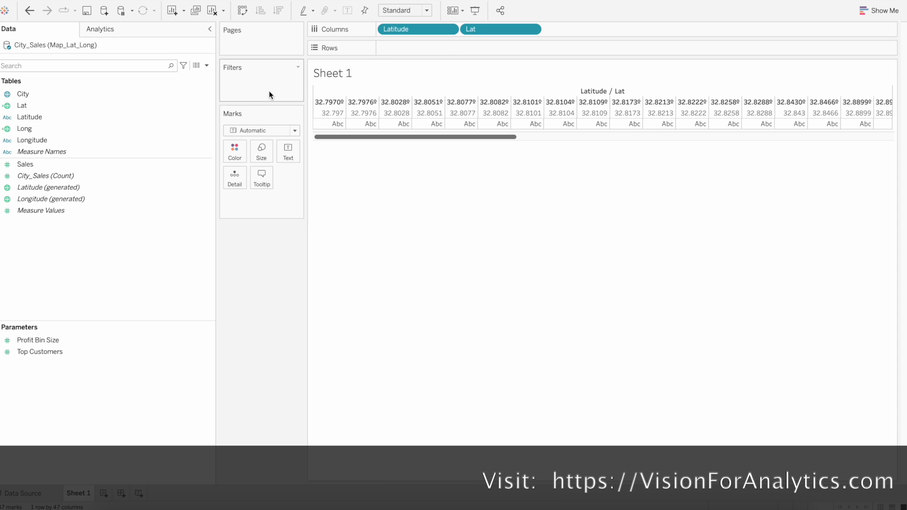
Step: Clear the sheet, put Lat on Rows and Long on Columns, and set the mark type to Map
click(212, 10)
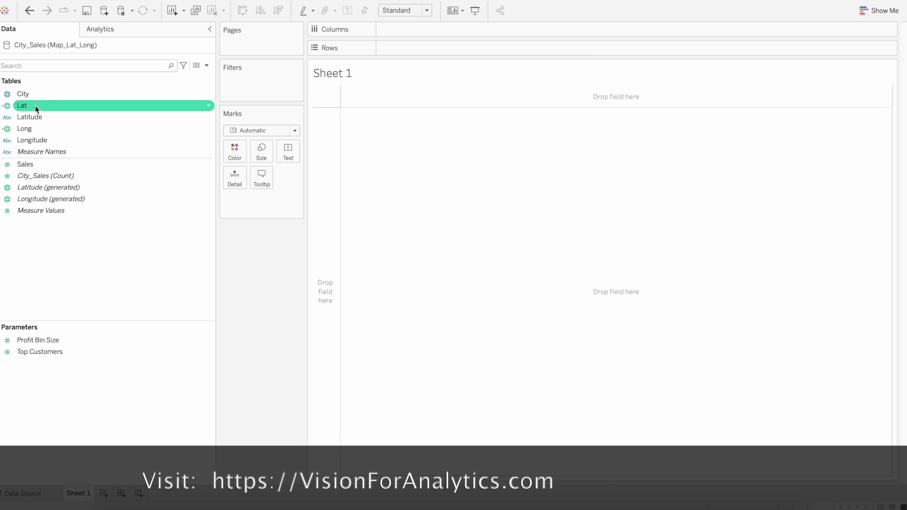
mouse_move(35, 106)
mouse_down()
mouse_move(395, 67)
mouse_move(409, 49)
mouse_up()
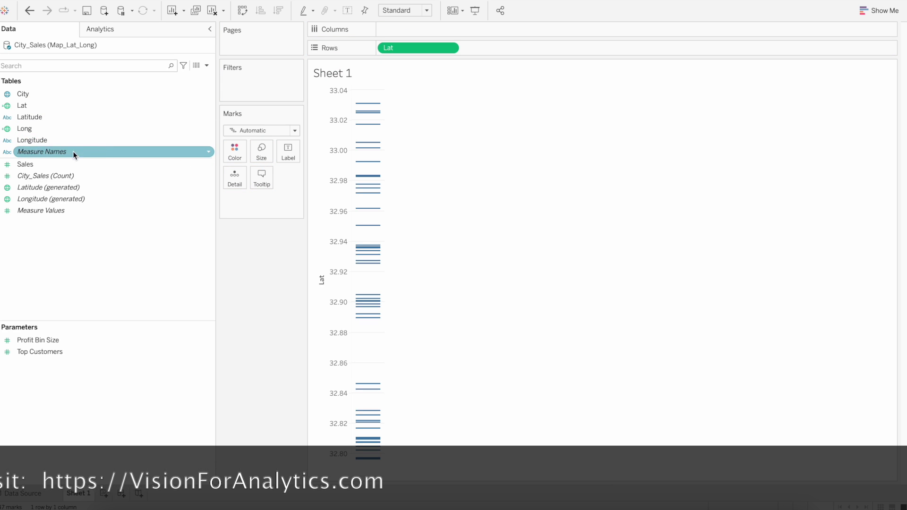
drag(47, 130, 402, 27)
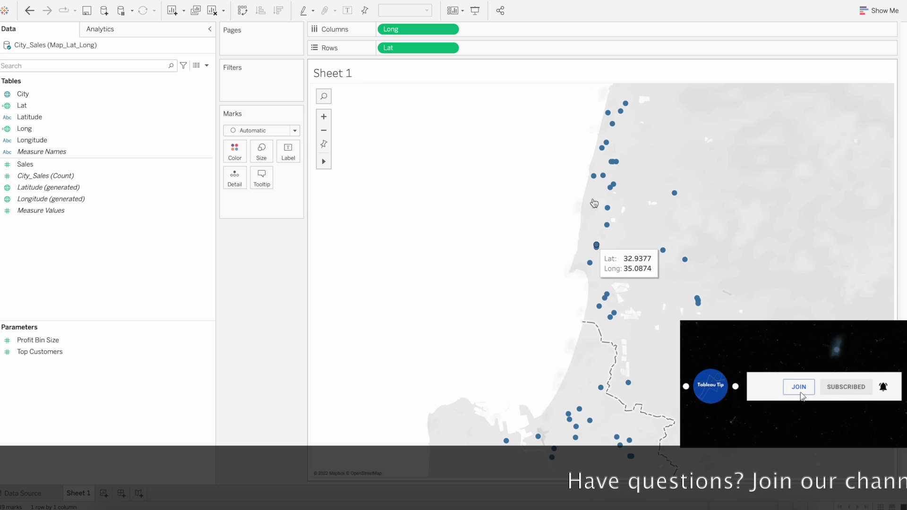
mouse_move(613, 189)
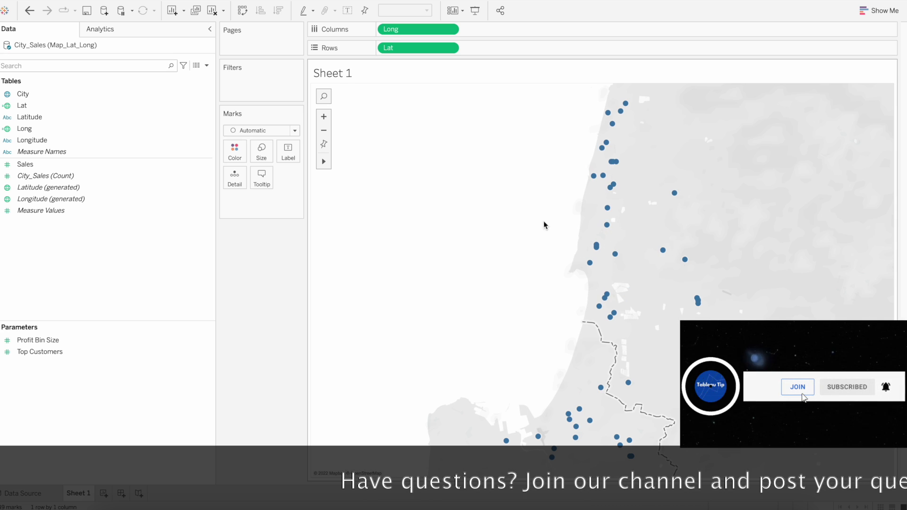
mouse_move(607, 237)
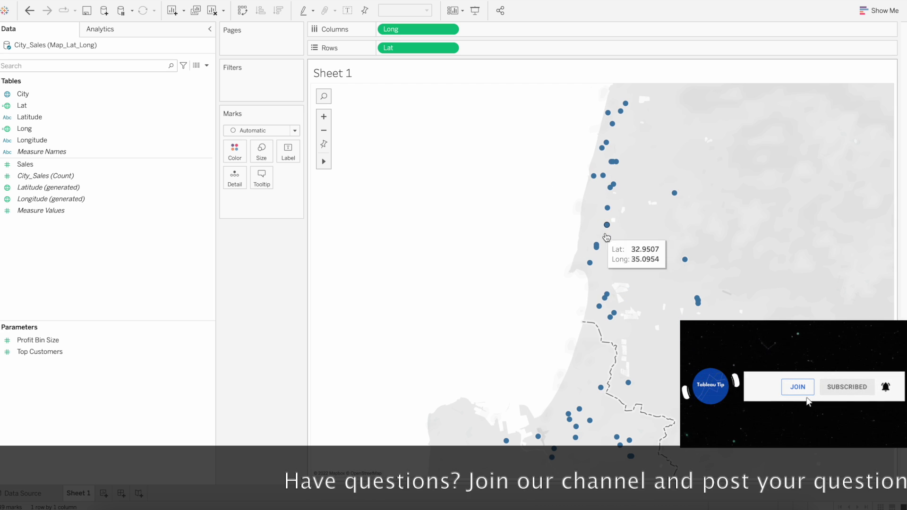
click(250, 129)
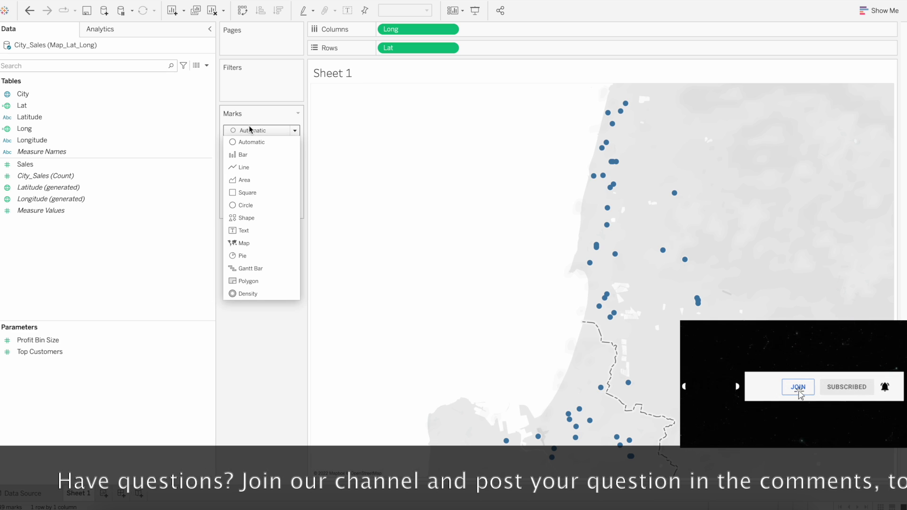
click(258, 244)
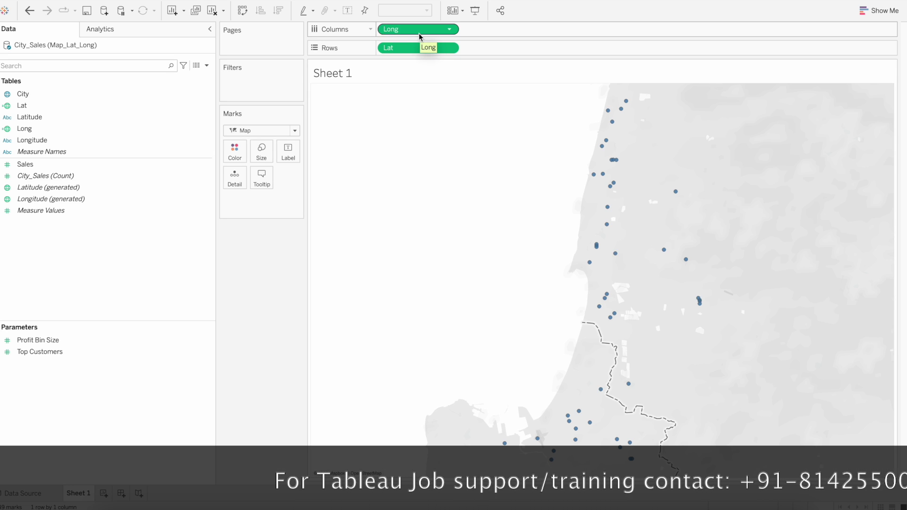
mouse_move(419, 36)
mouse_down()
mouse_move(484, 39)
mouse_move(415, 44)
mouse_move(415, 24)
mouse_move(412, 32)
mouse_up()
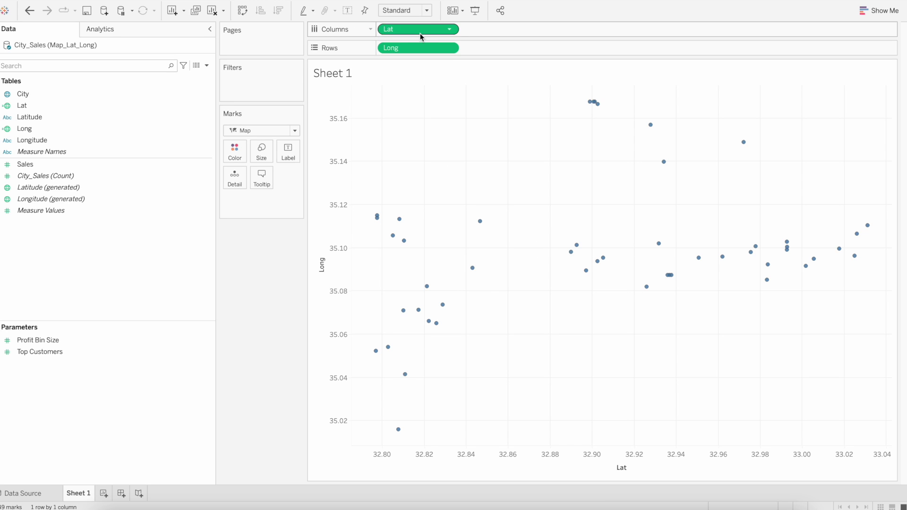
drag(420, 34, 500, 49)
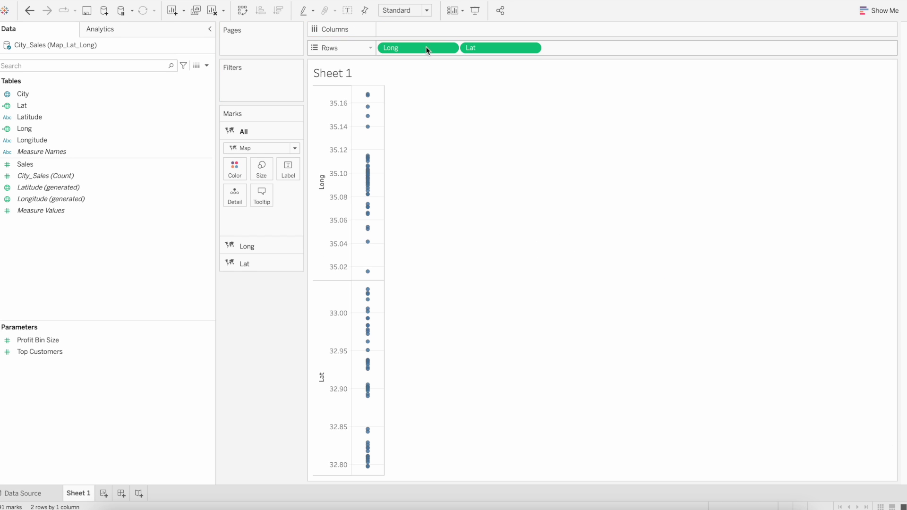
drag(413, 48, 415, 27)
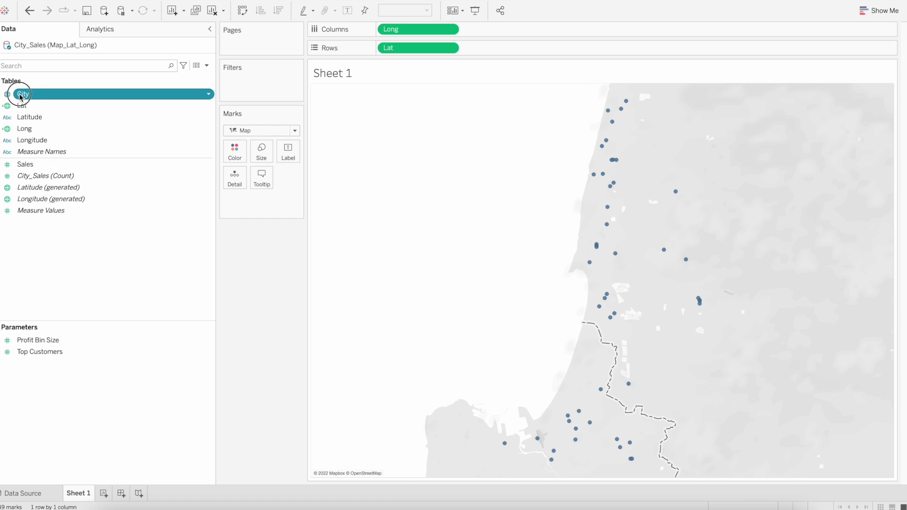
drag(20, 97, 235, 181)
Step: Delete the Lat line from the marks tooltip, leaving only the City entry
mouse_move(597, 247)
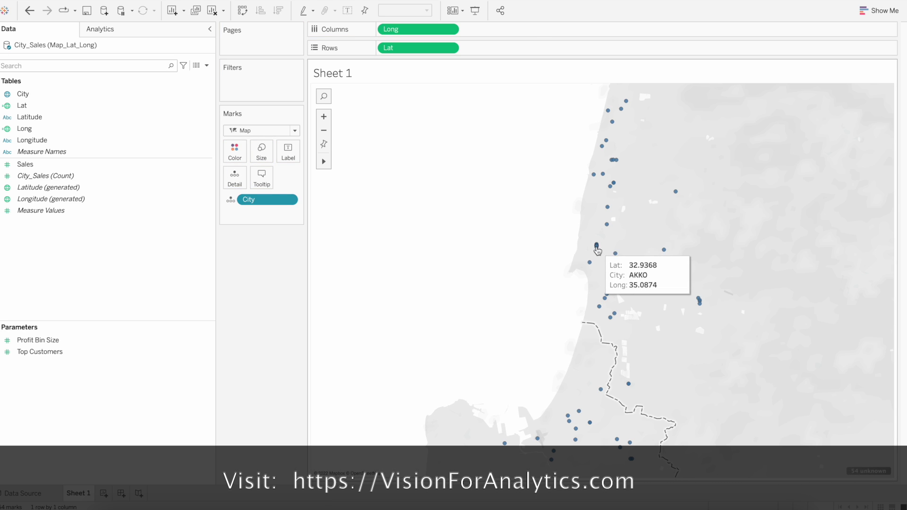
click(267, 182)
triple_click(317, 184)
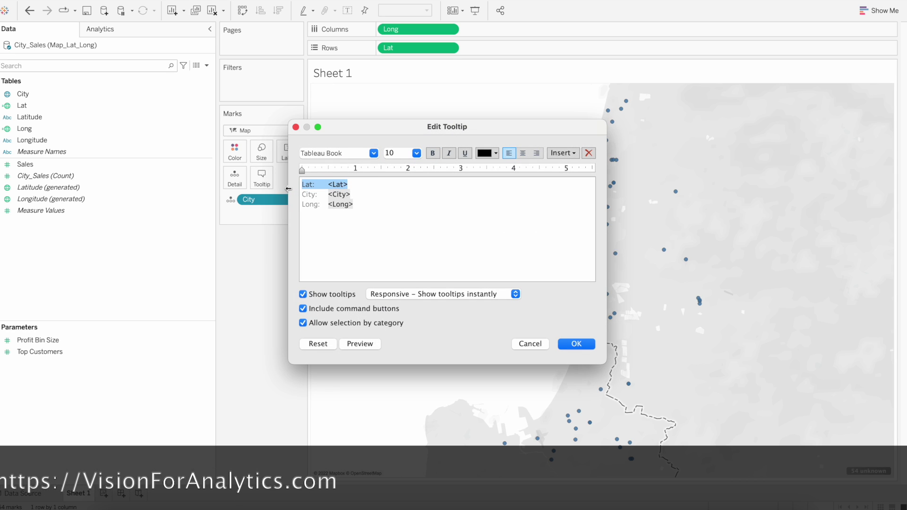
key(BackSpace)
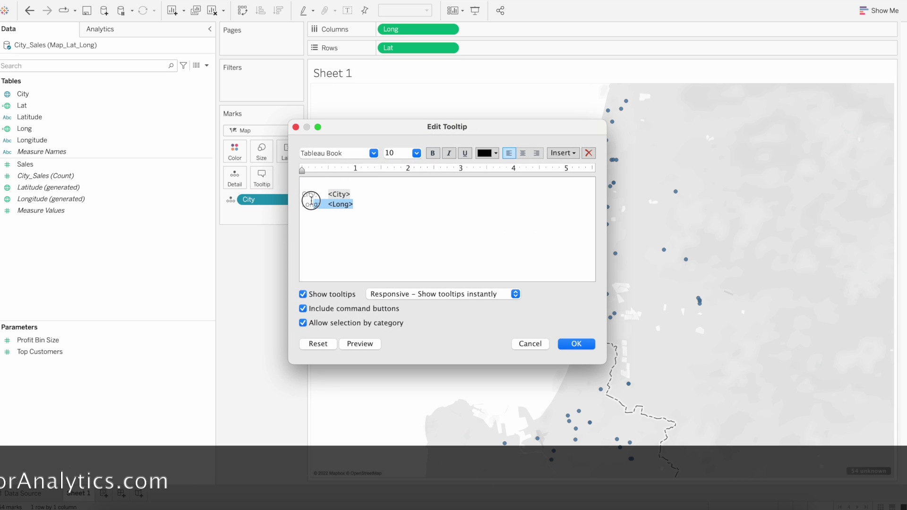
click(579, 349)
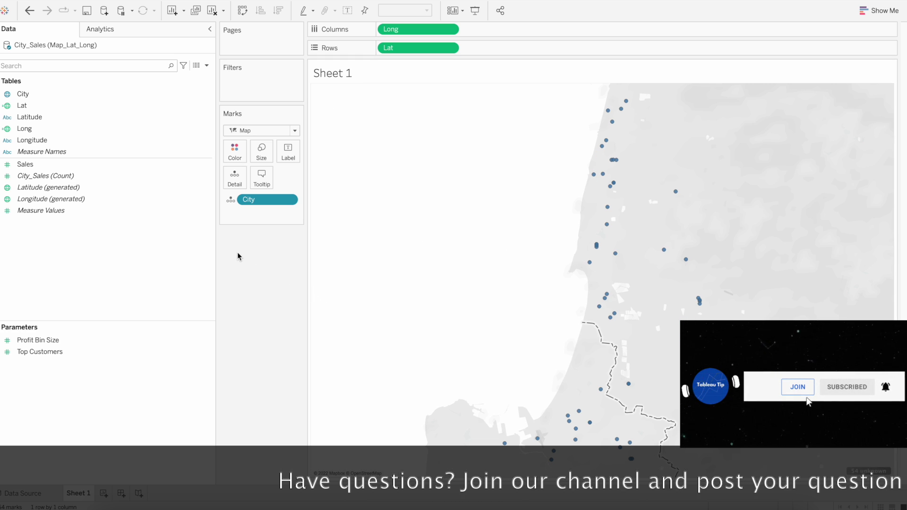
click(27, 167)
Step: Size the city points by SUM(Sales), adding a size legend from 156 to 7,933
click(23, 163)
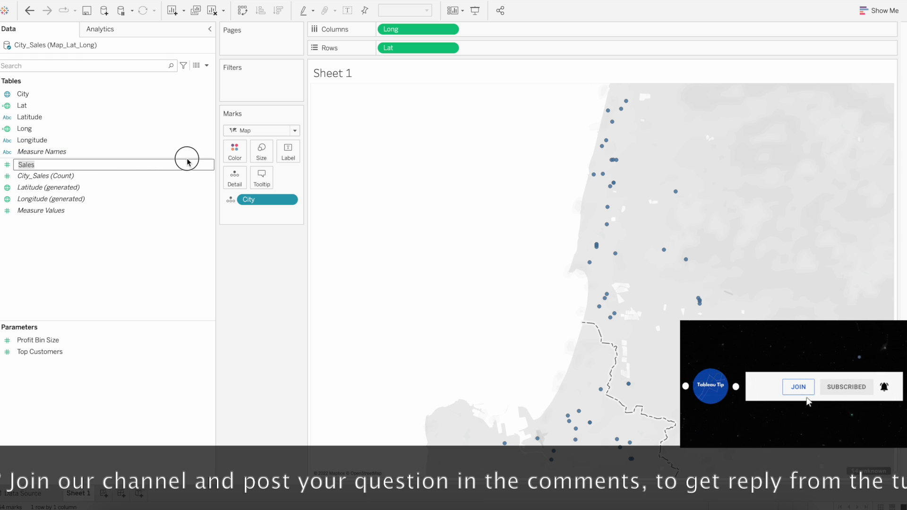
key(Escape)
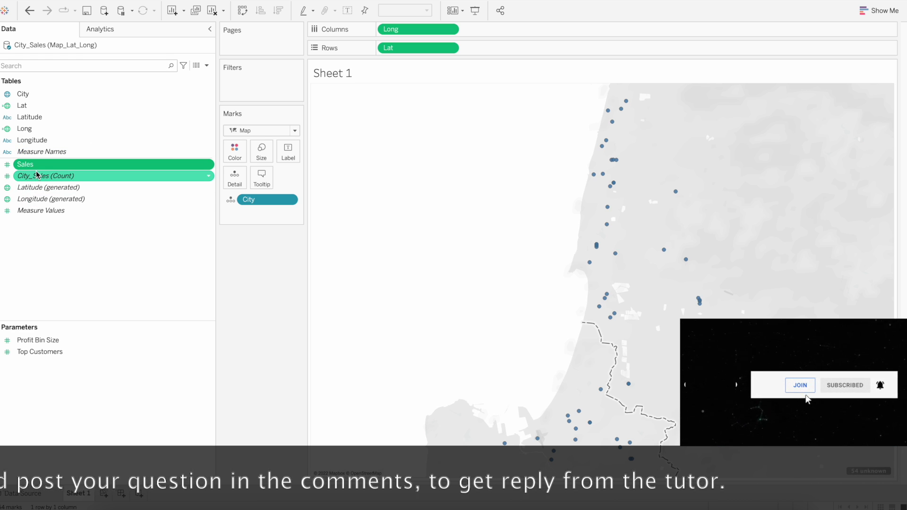
drag(36, 168, 263, 152)
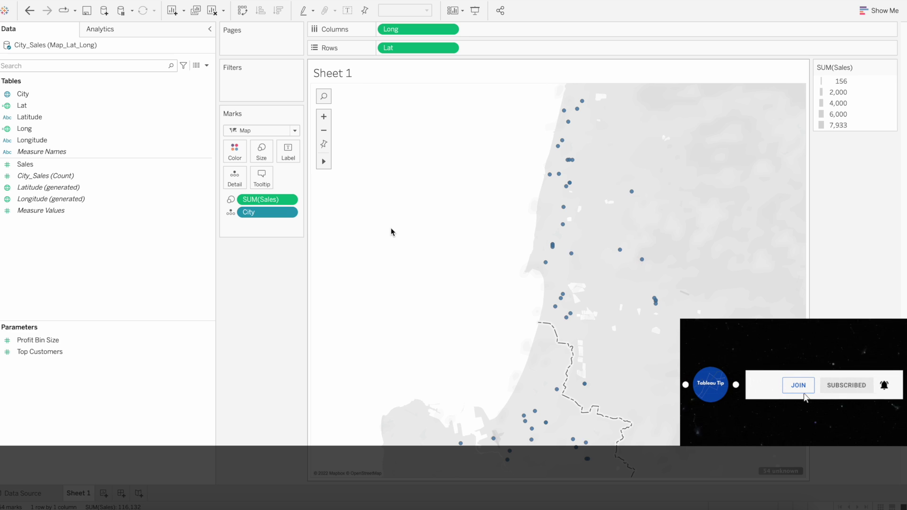
click(262, 150)
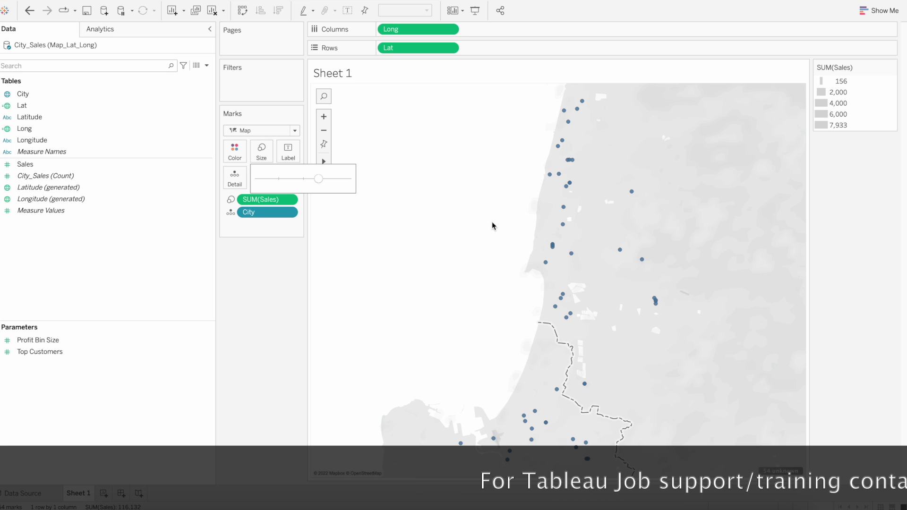
click(256, 130)
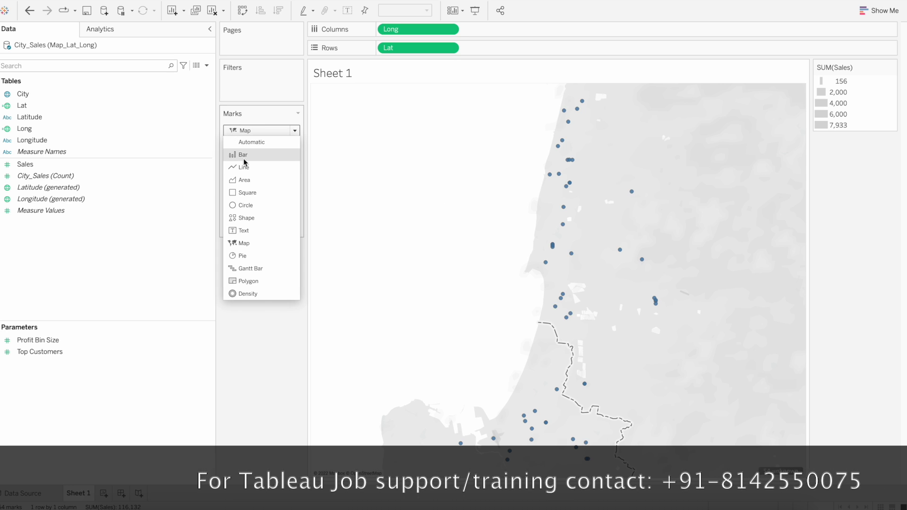
Step: Switch the marks to smaller circles and colour them by SUM(Sales)
click(246, 207)
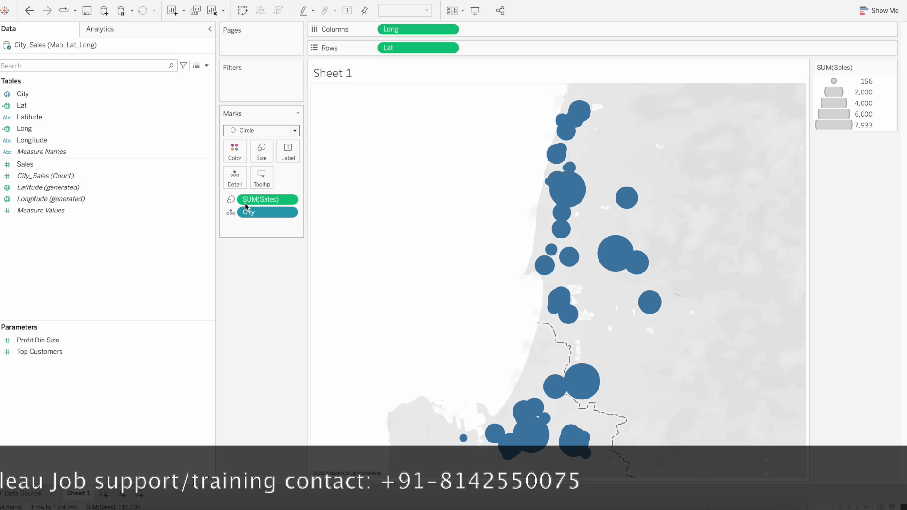
click(261, 151)
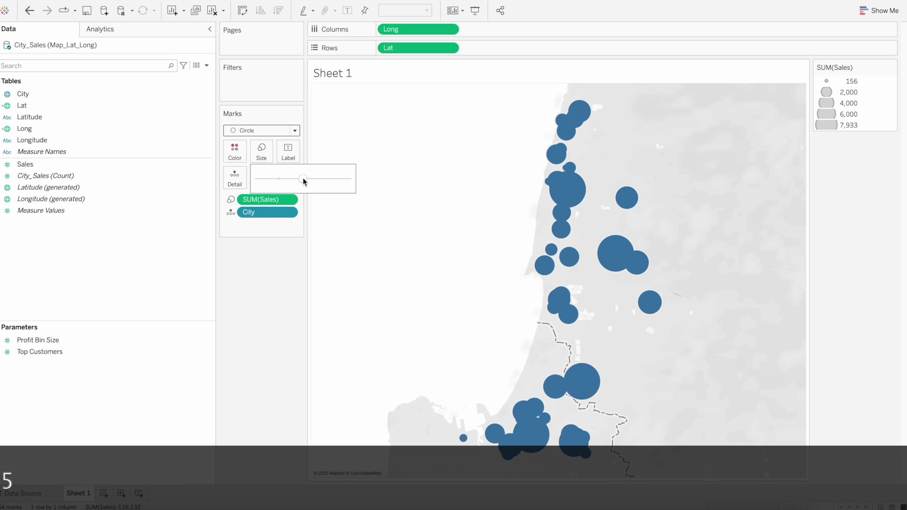
drag(283, 179, 279, 179)
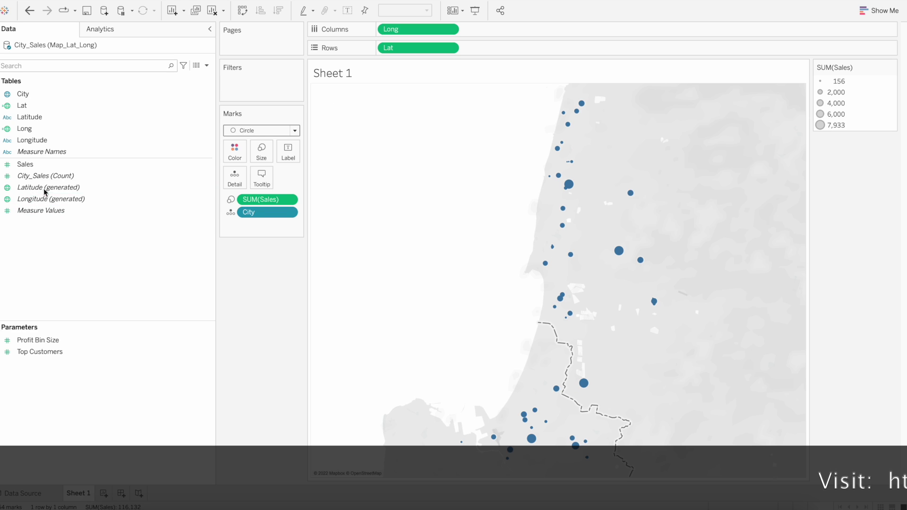
drag(26, 164, 225, 155)
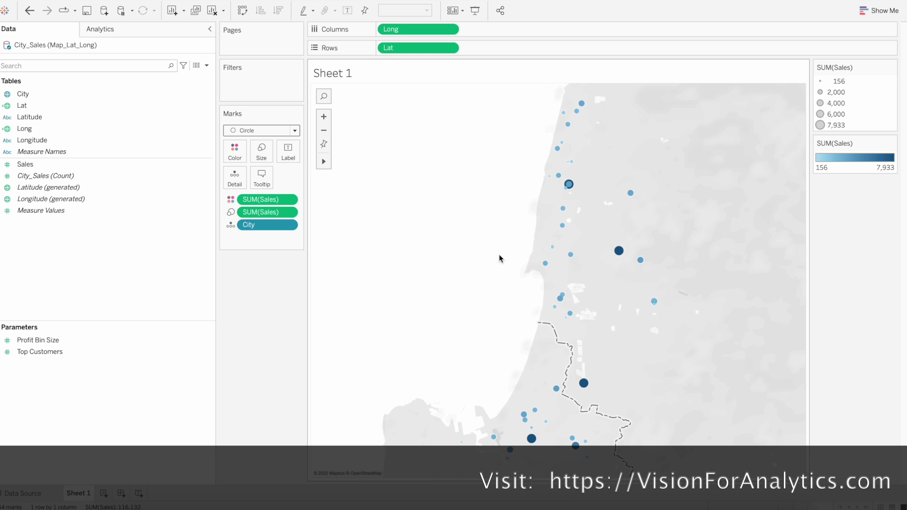